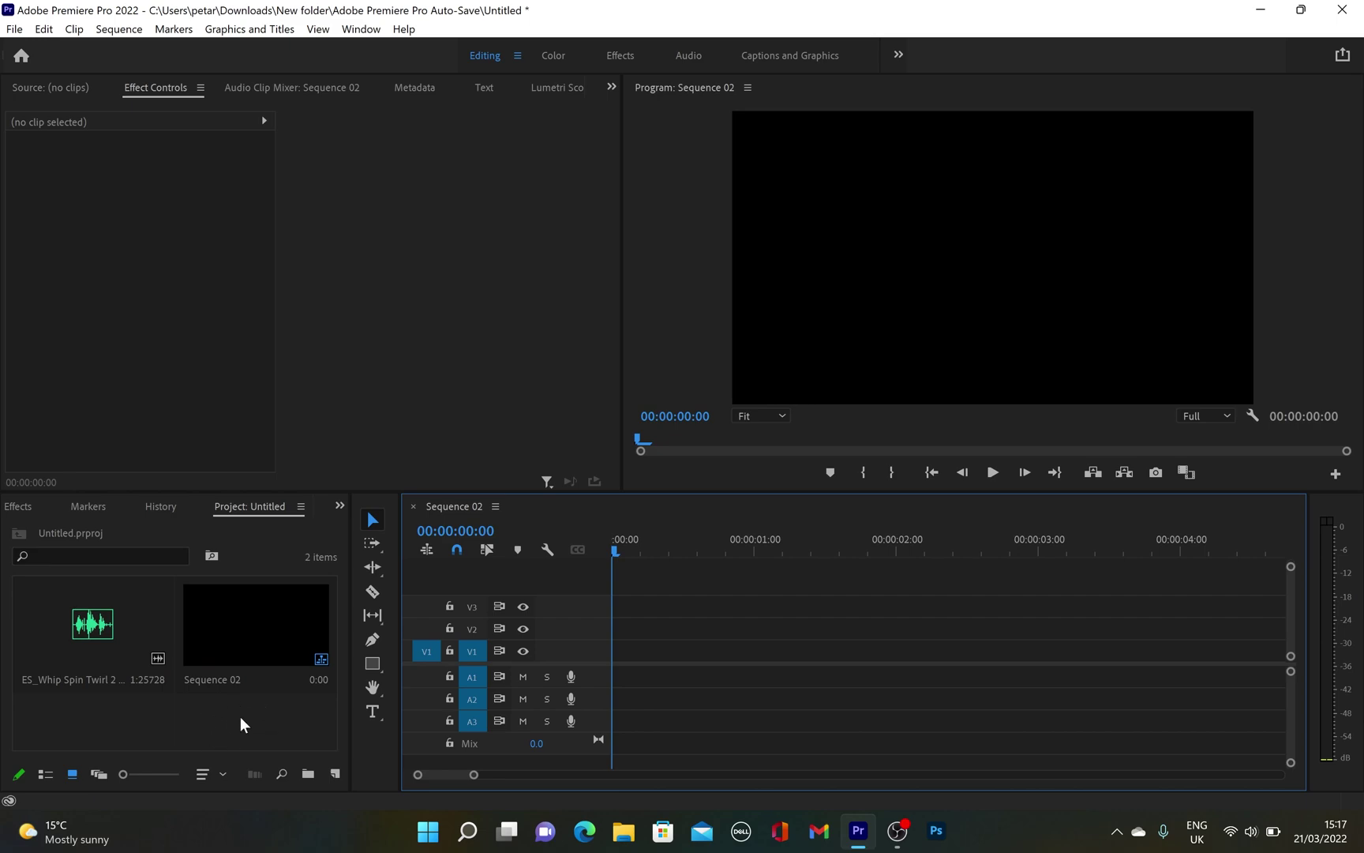
Step: Create a colour matte with default video settings, make it bright yellow and name it Yellow
right_click(196, 715)
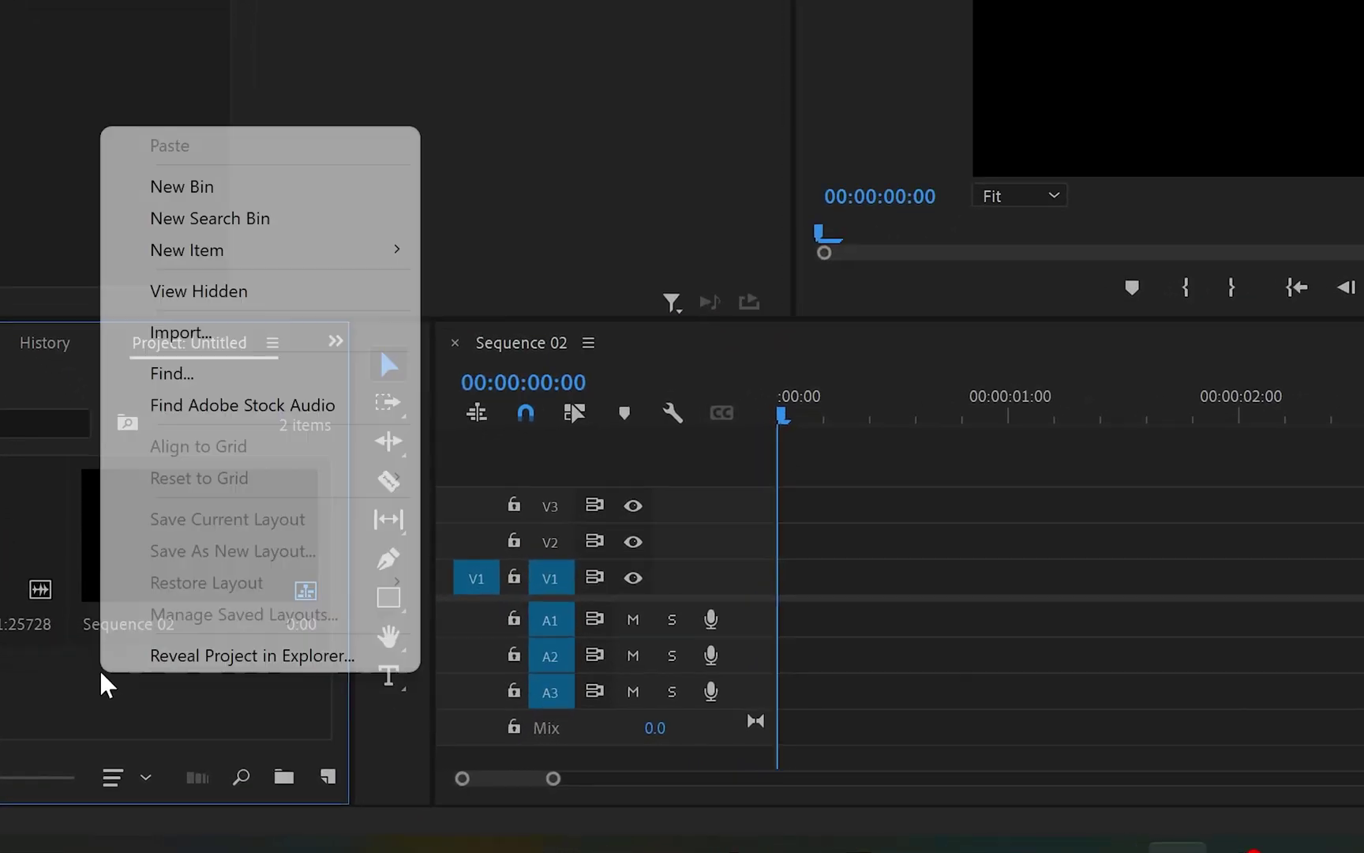
mouse_move(258, 240)
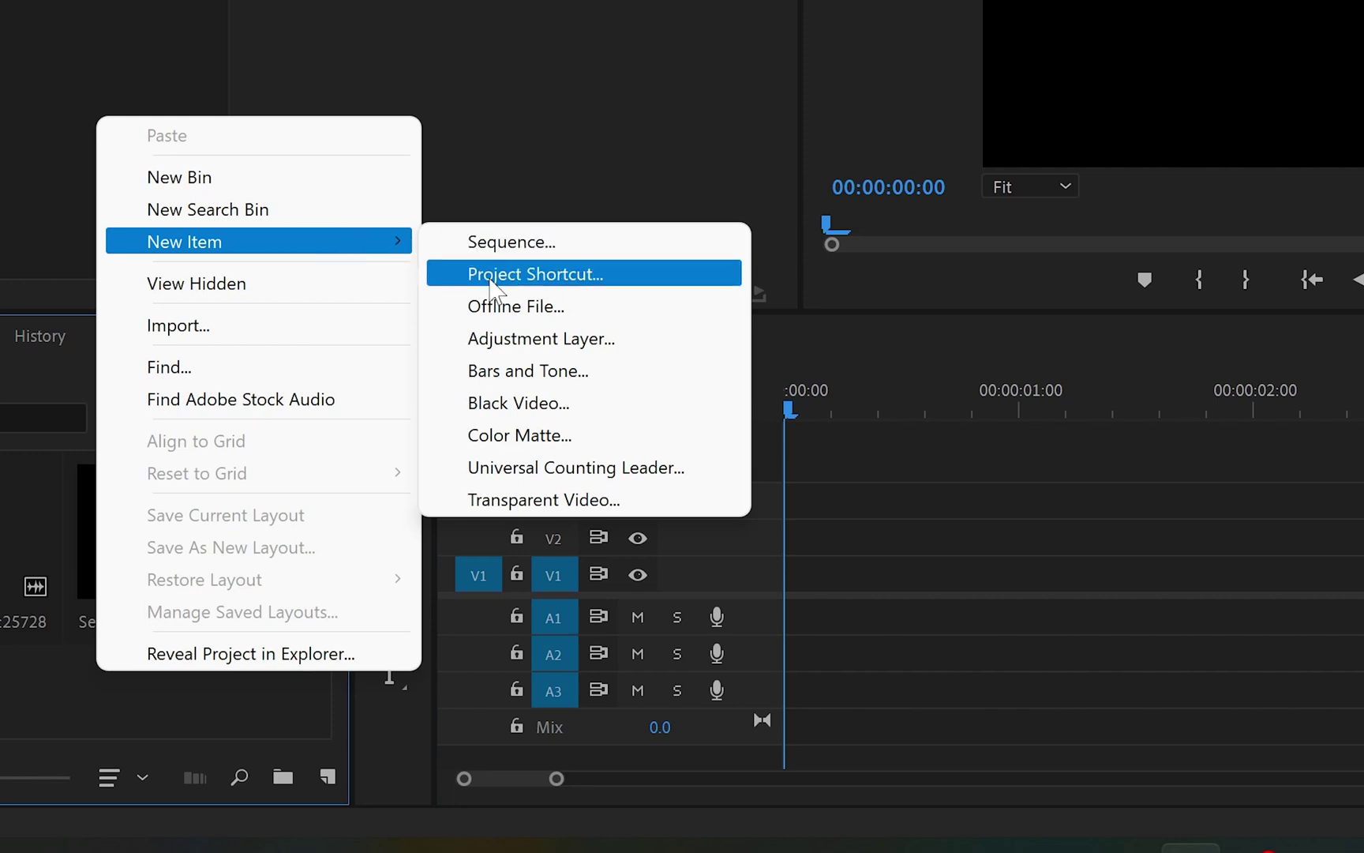
left_click(579, 438)
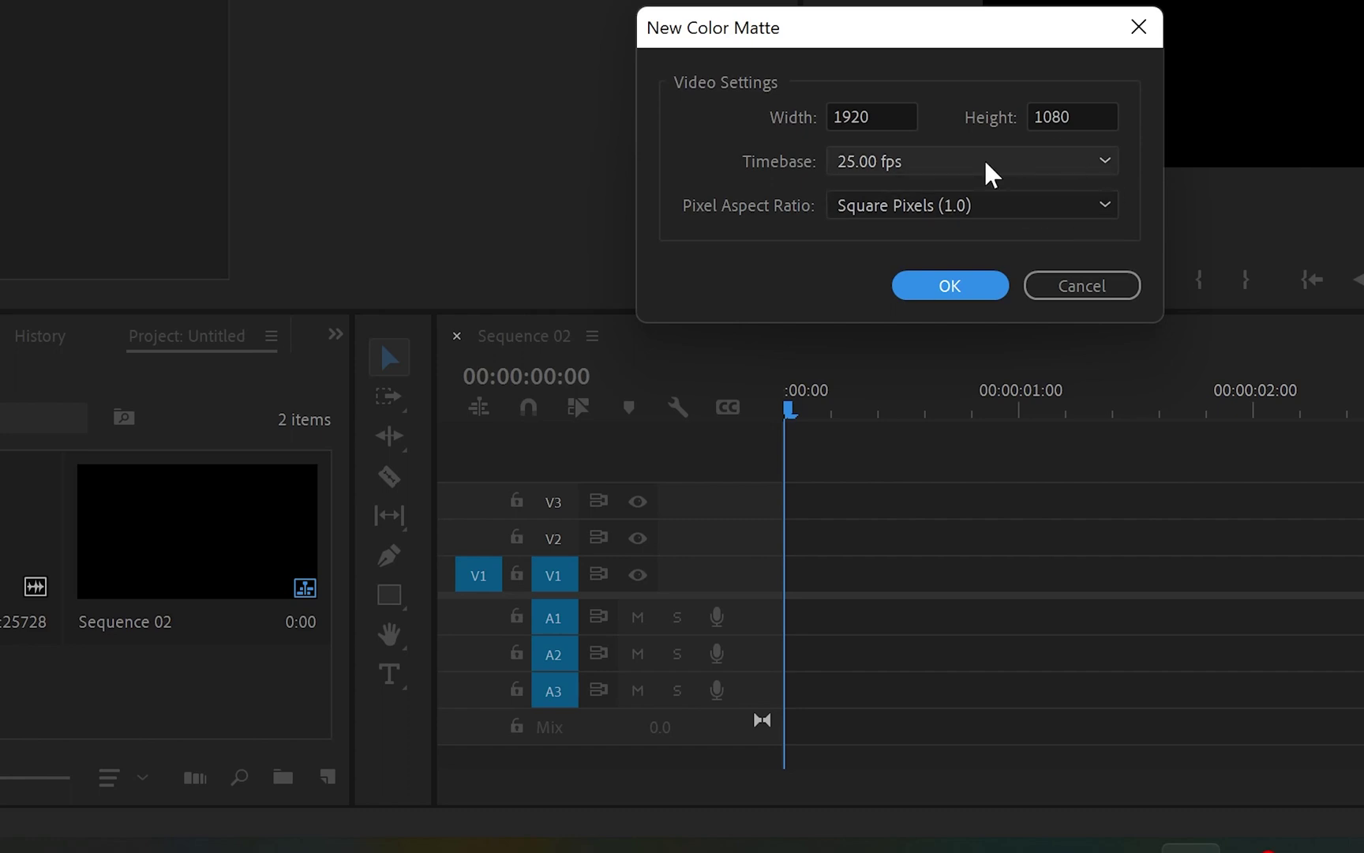
left_click(997, 289)
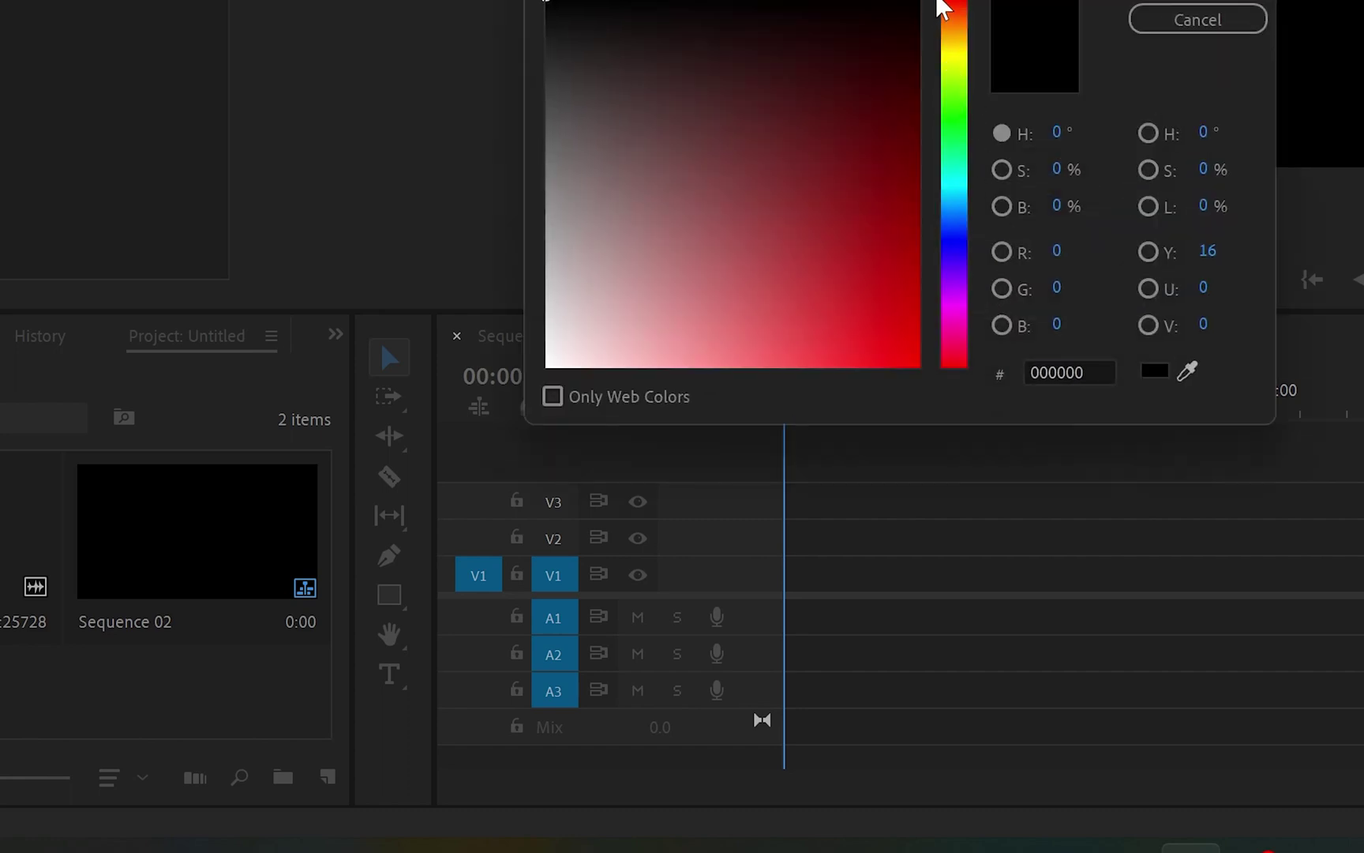
left_click(944, 108)
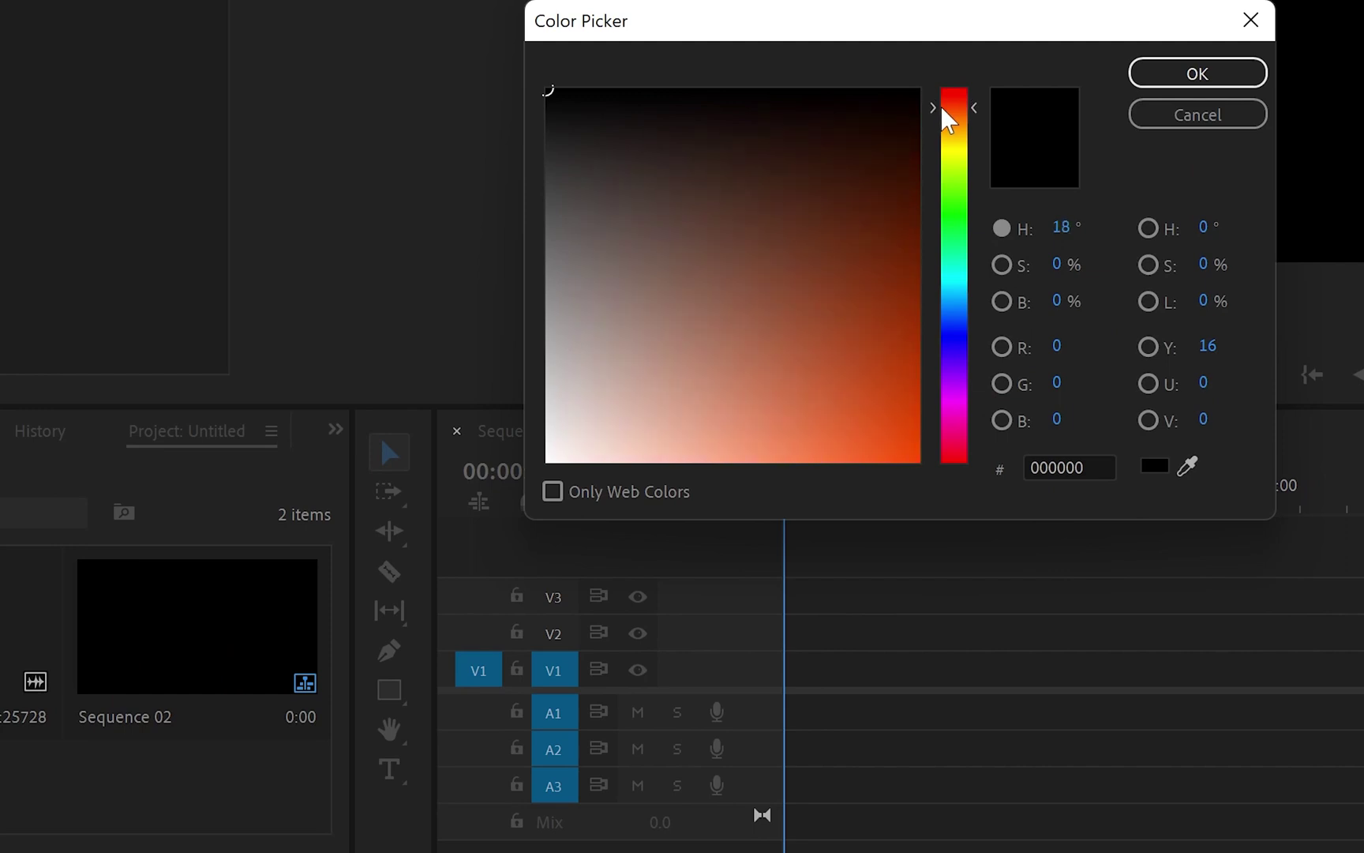
left_click_drag(942, 108, 951, 143)
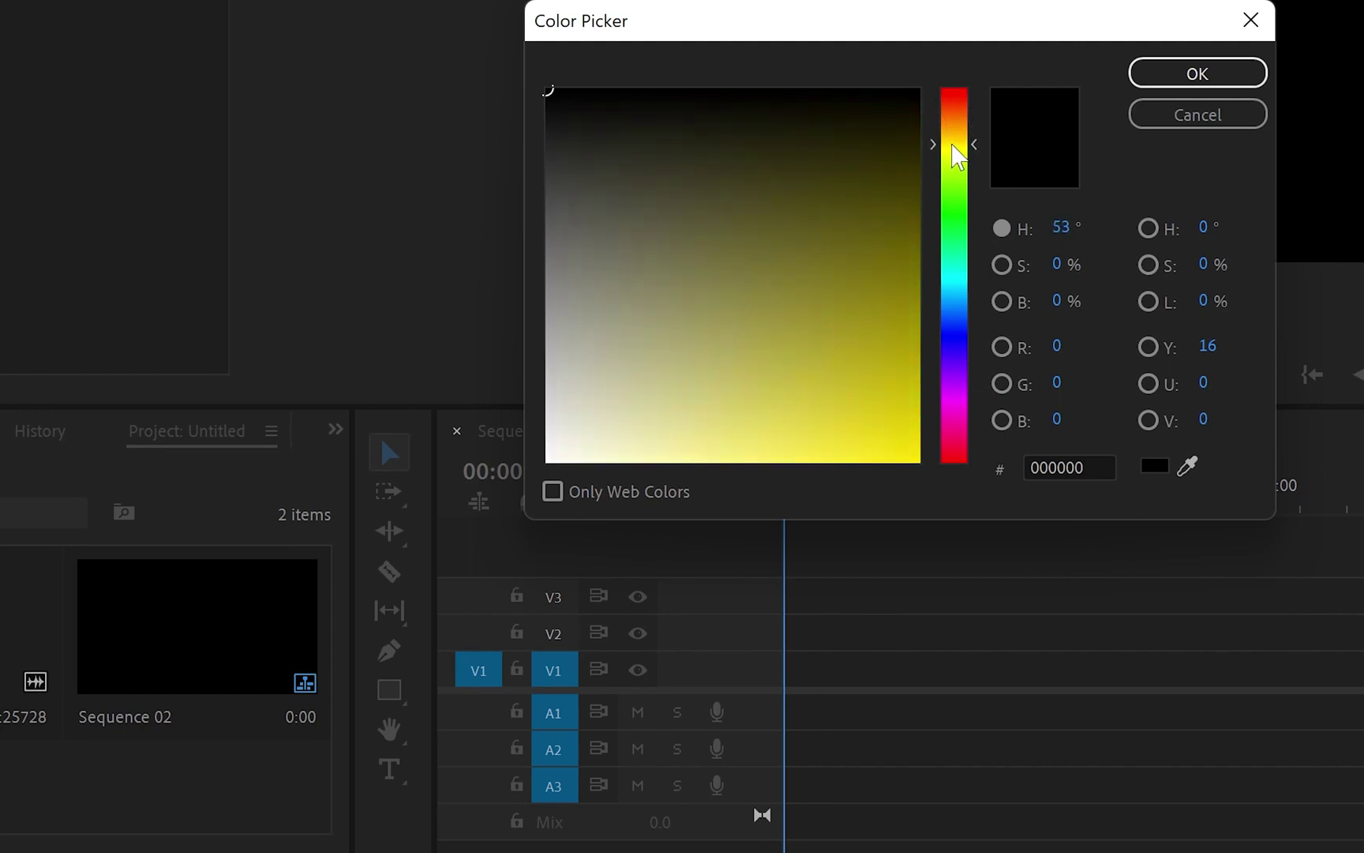
left_click_drag(950, 145, 951, 141)
left_click_drag(885, 335, 888, 420)
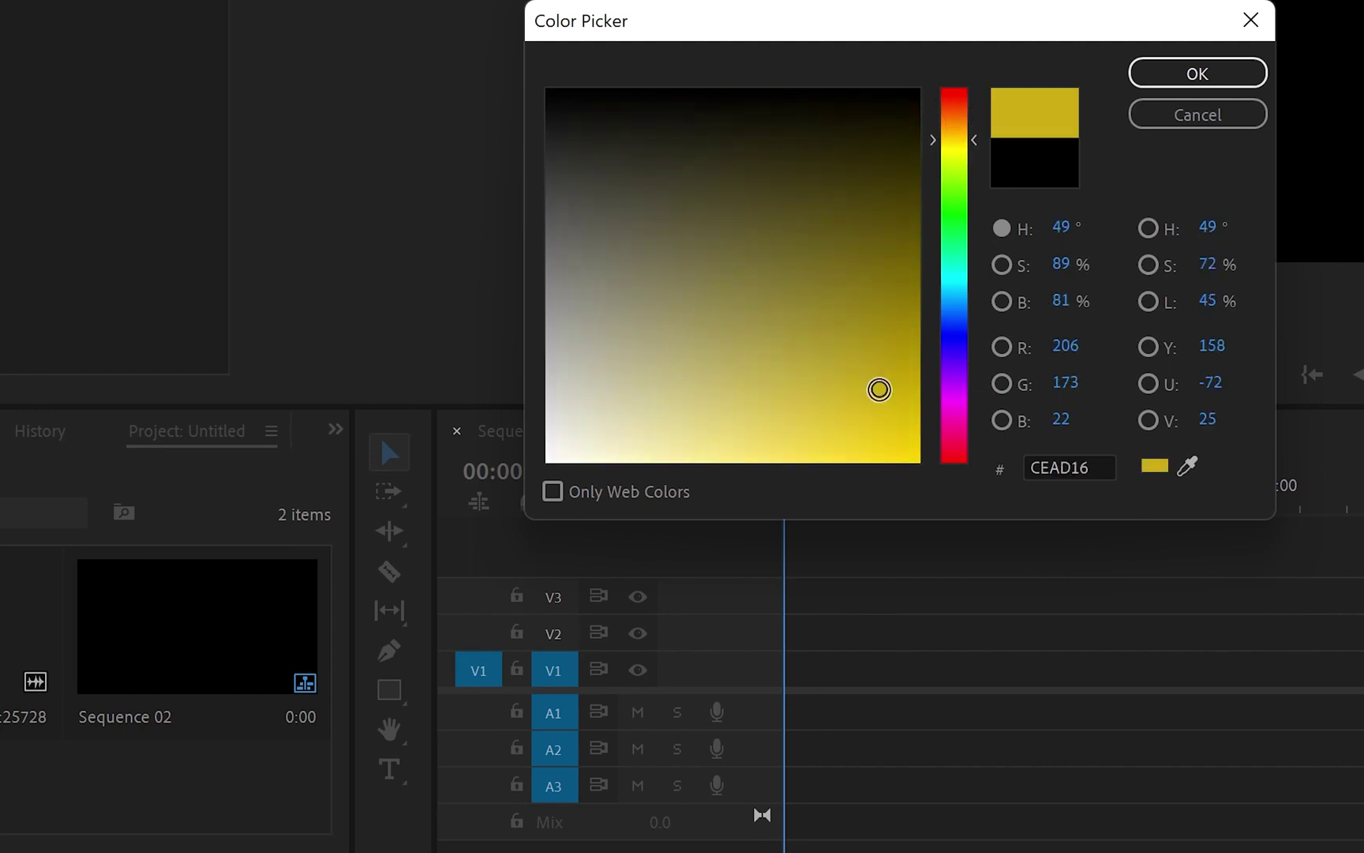
left_click(1185, 84)
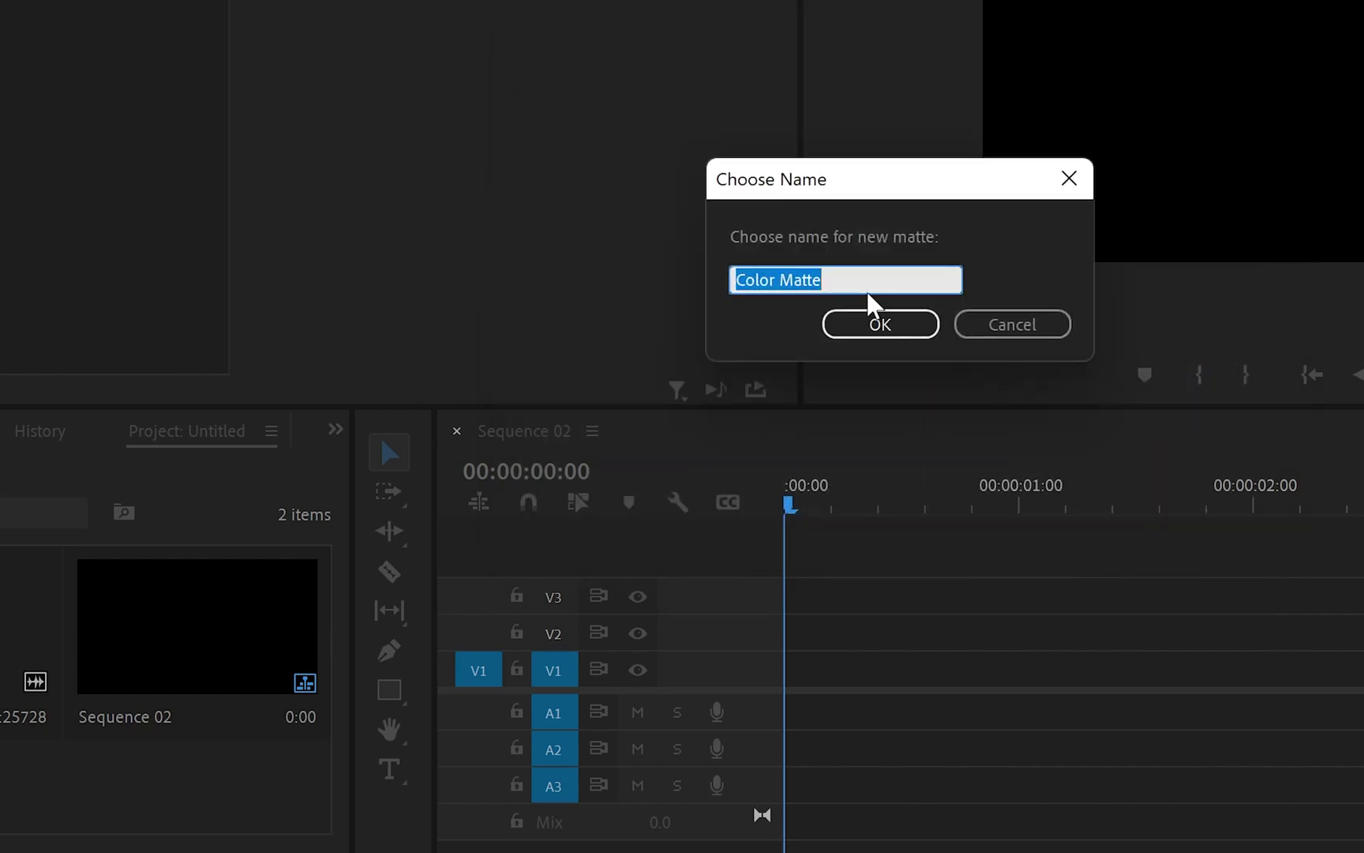
key("BackSpace")
type("Yellow")
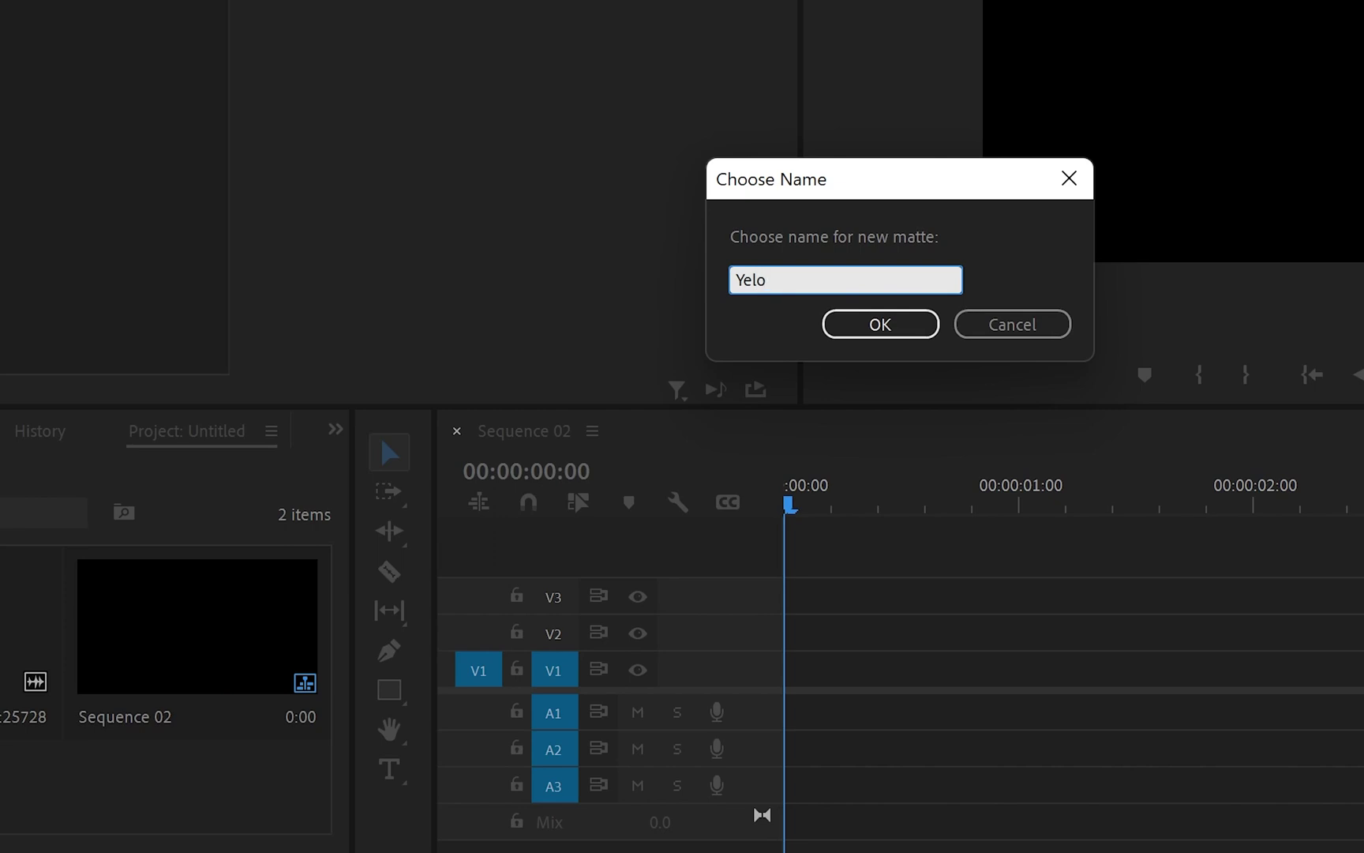
left_click(662, 422)
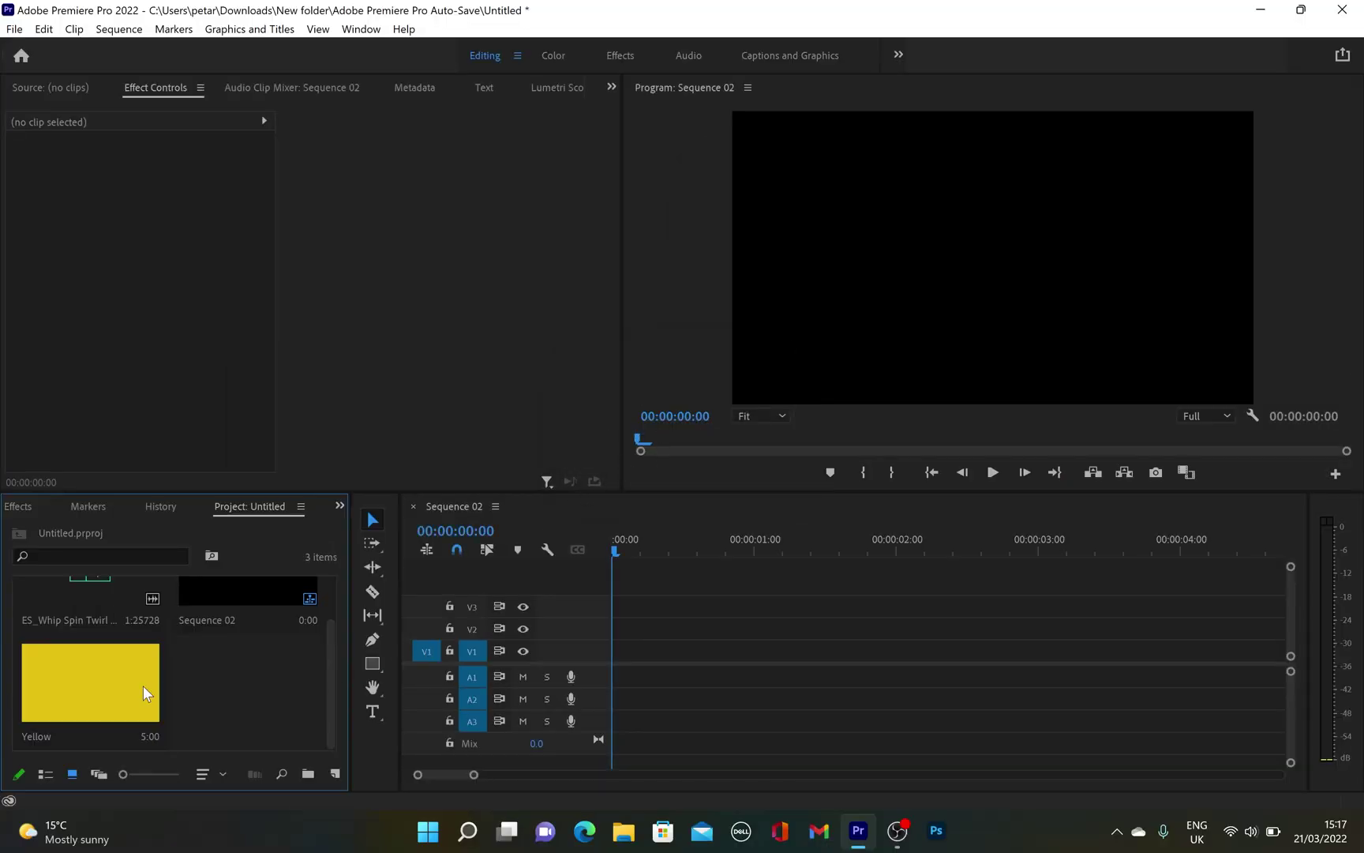
Step: Place the Yellow matte at the start of track V1 and trim it to 00:00:02:04
mouse_move(98, 695)
left_mouse_down()
mouse_move(626, 658)
mouse_move(618, 649)
left_mouse_up()
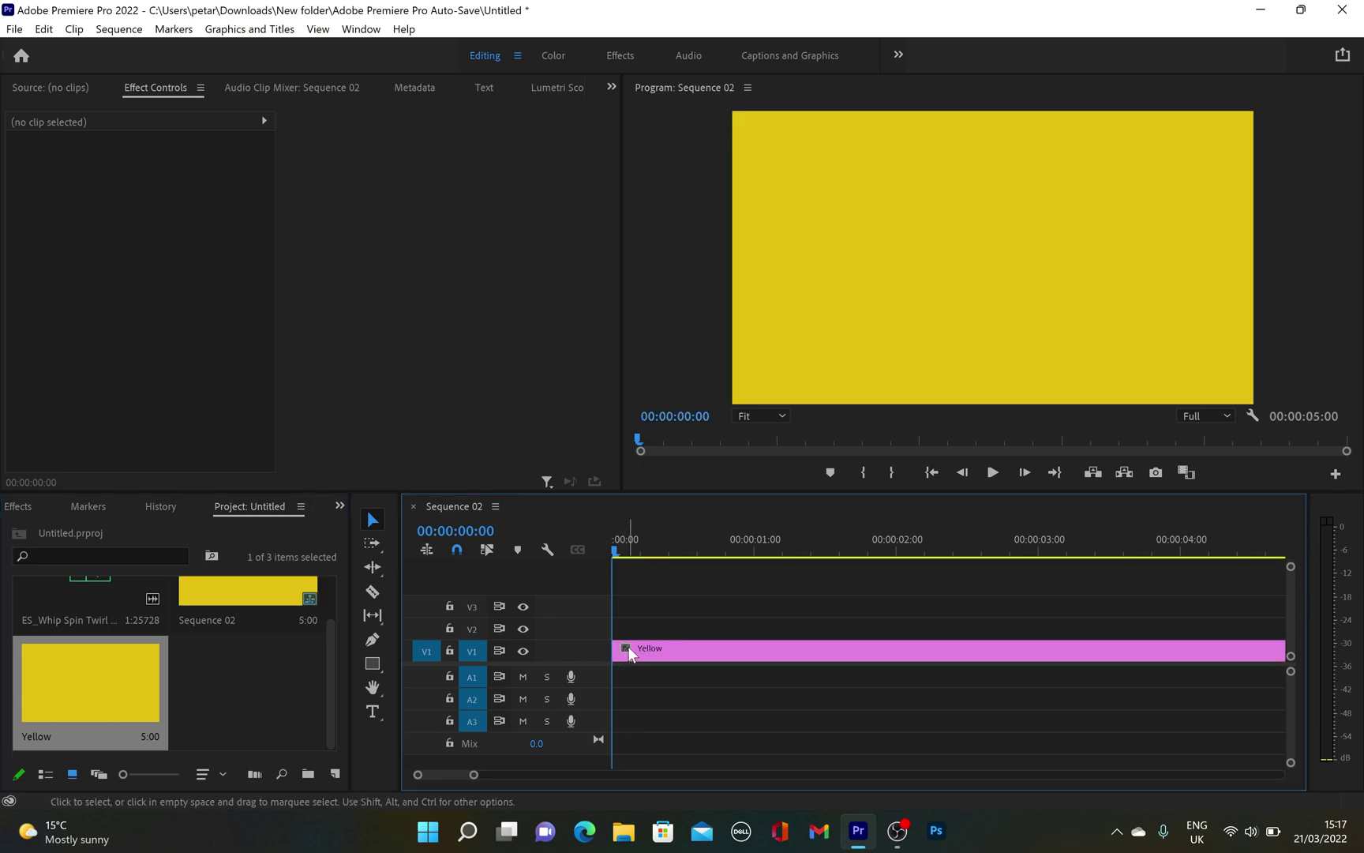
key("minus")
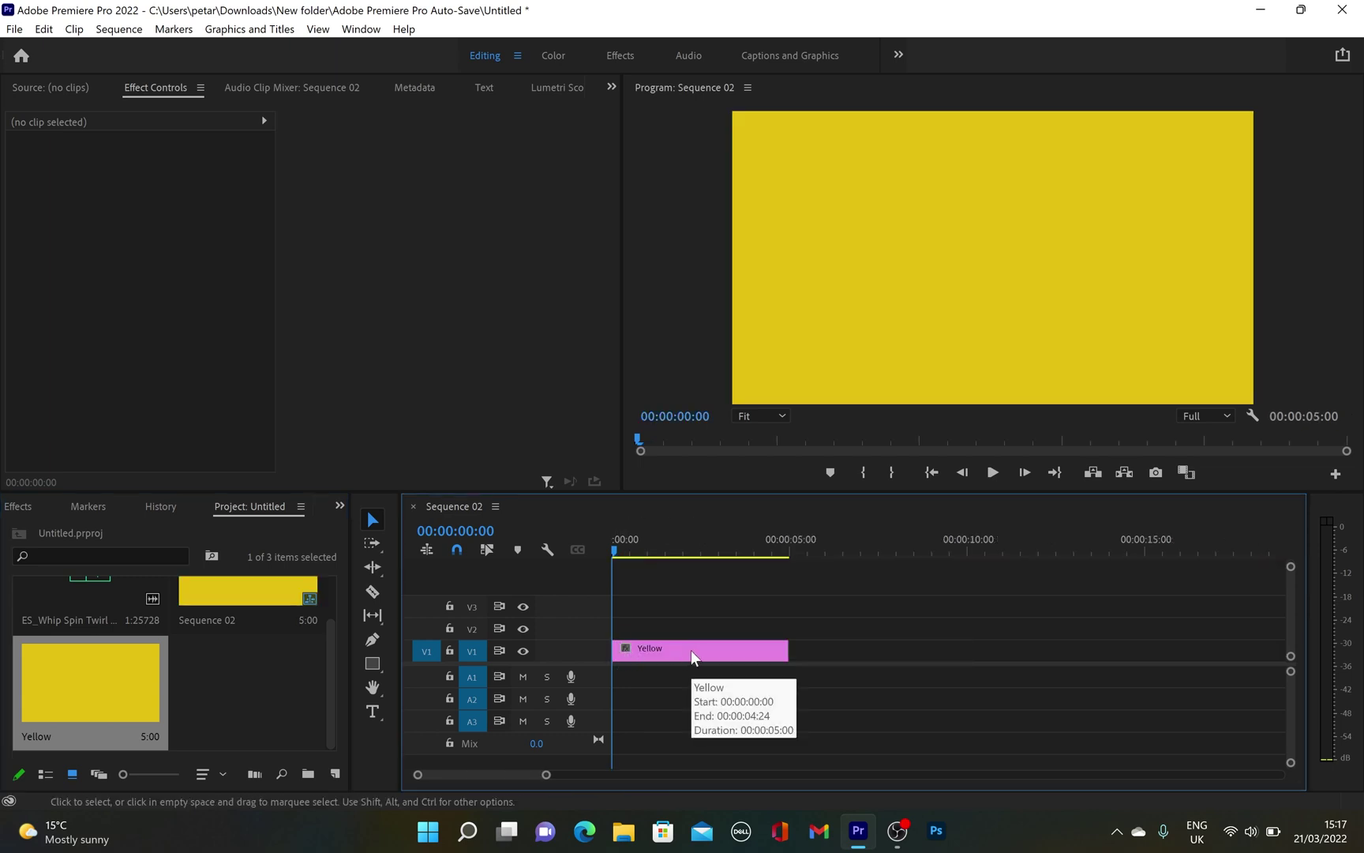
left_click_drag(786, 650, 685, 657)
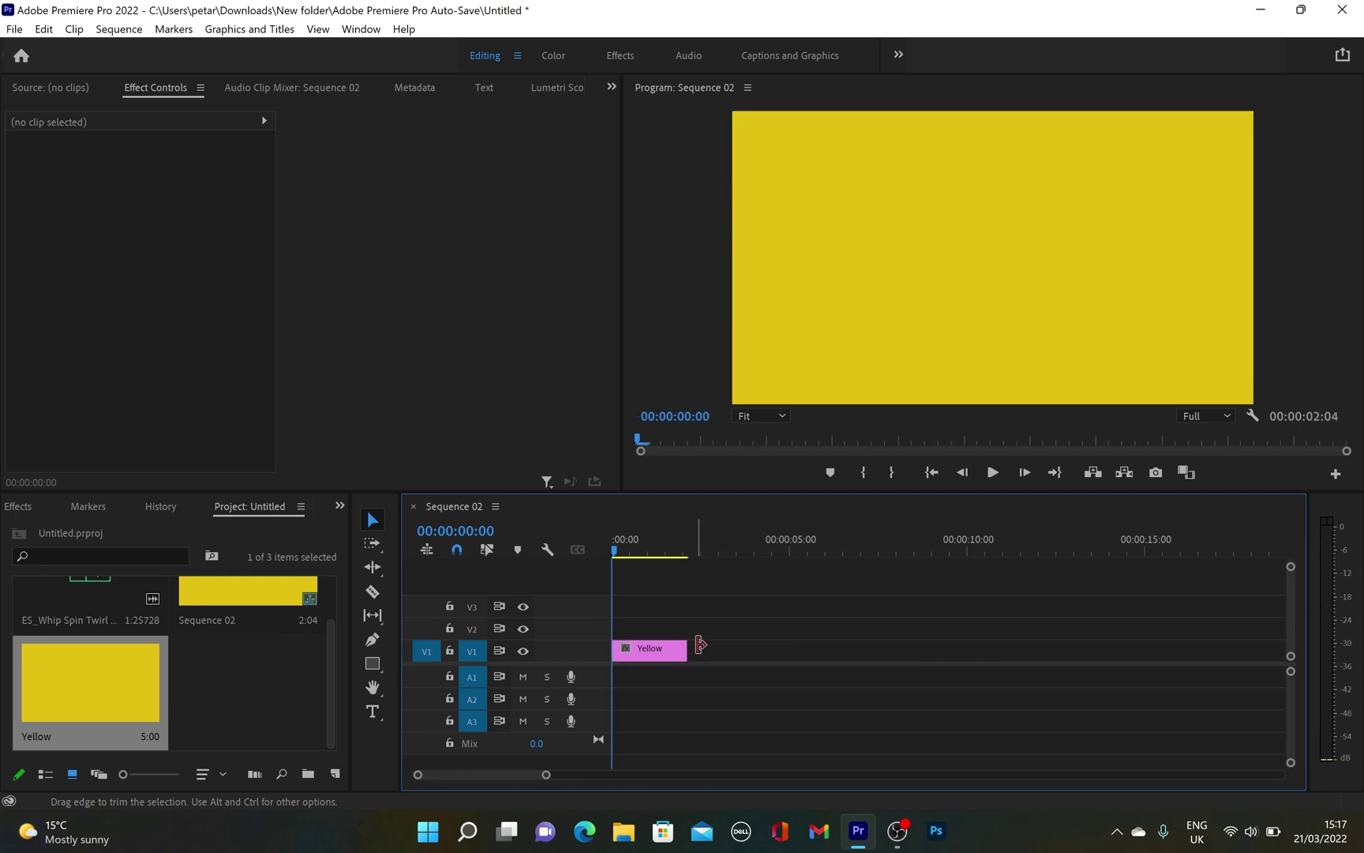
key("equal")
key("equal")
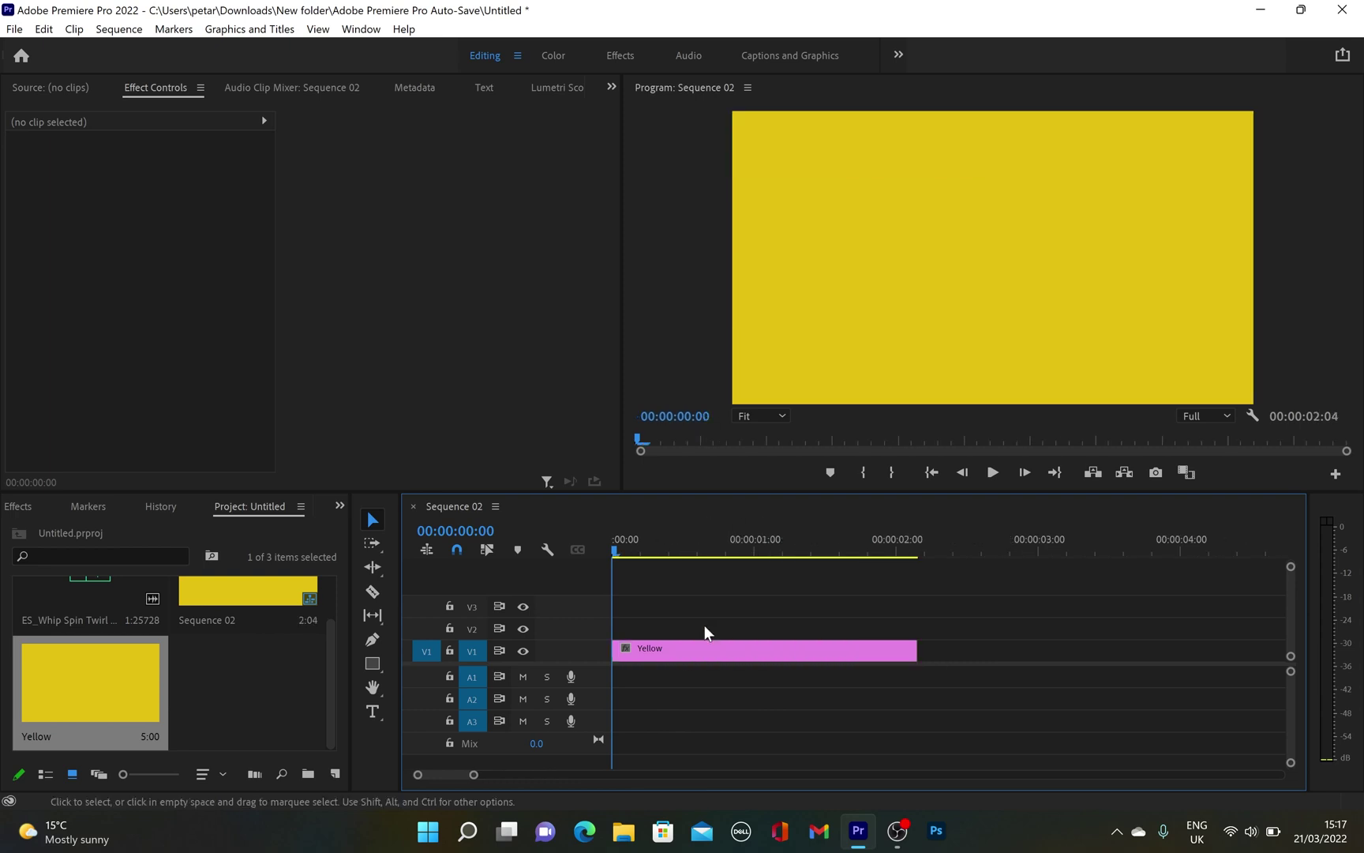
key("equal")
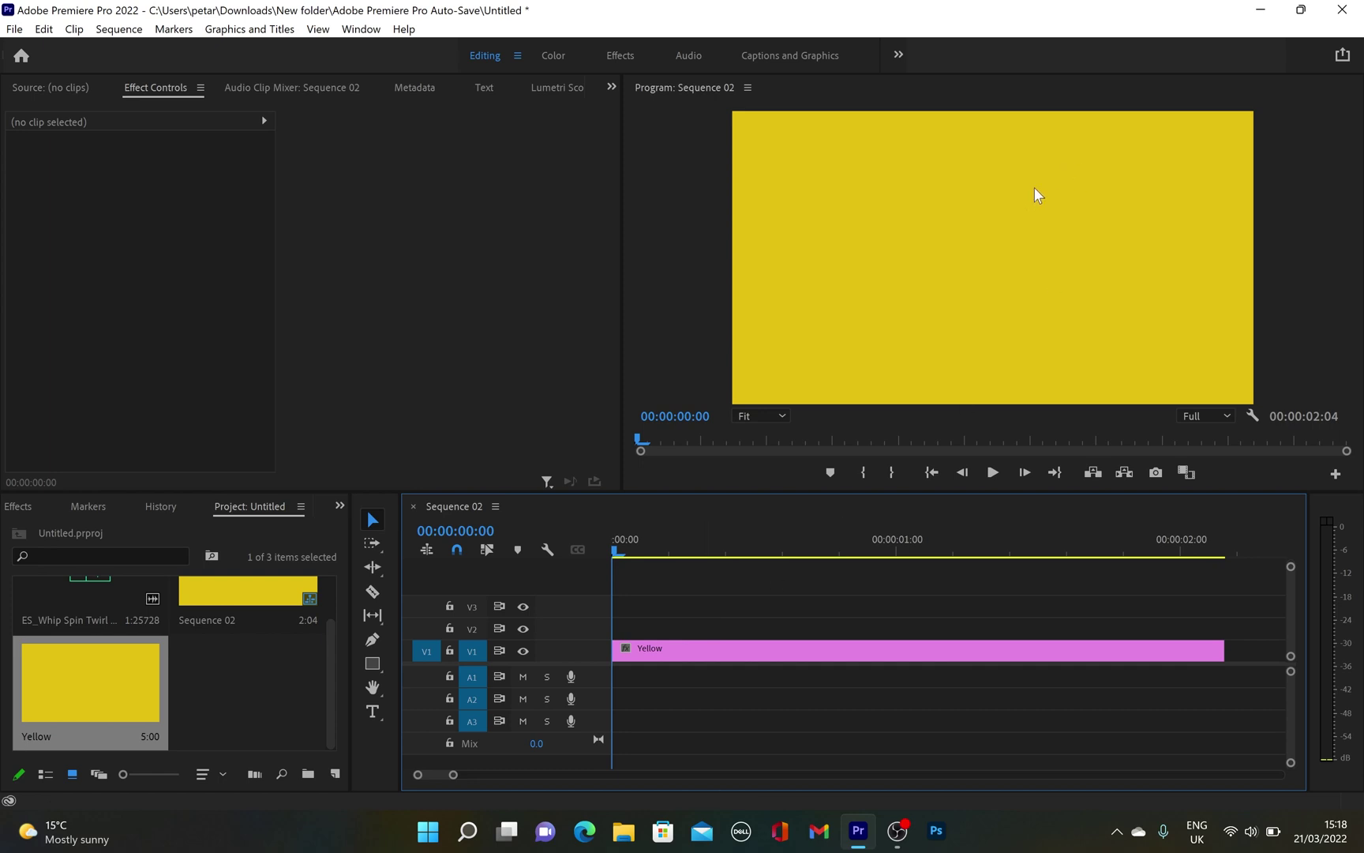
Step: Add a text layer reading 'Spining' over the yellow matte
key("t")
left_click(983, 221)
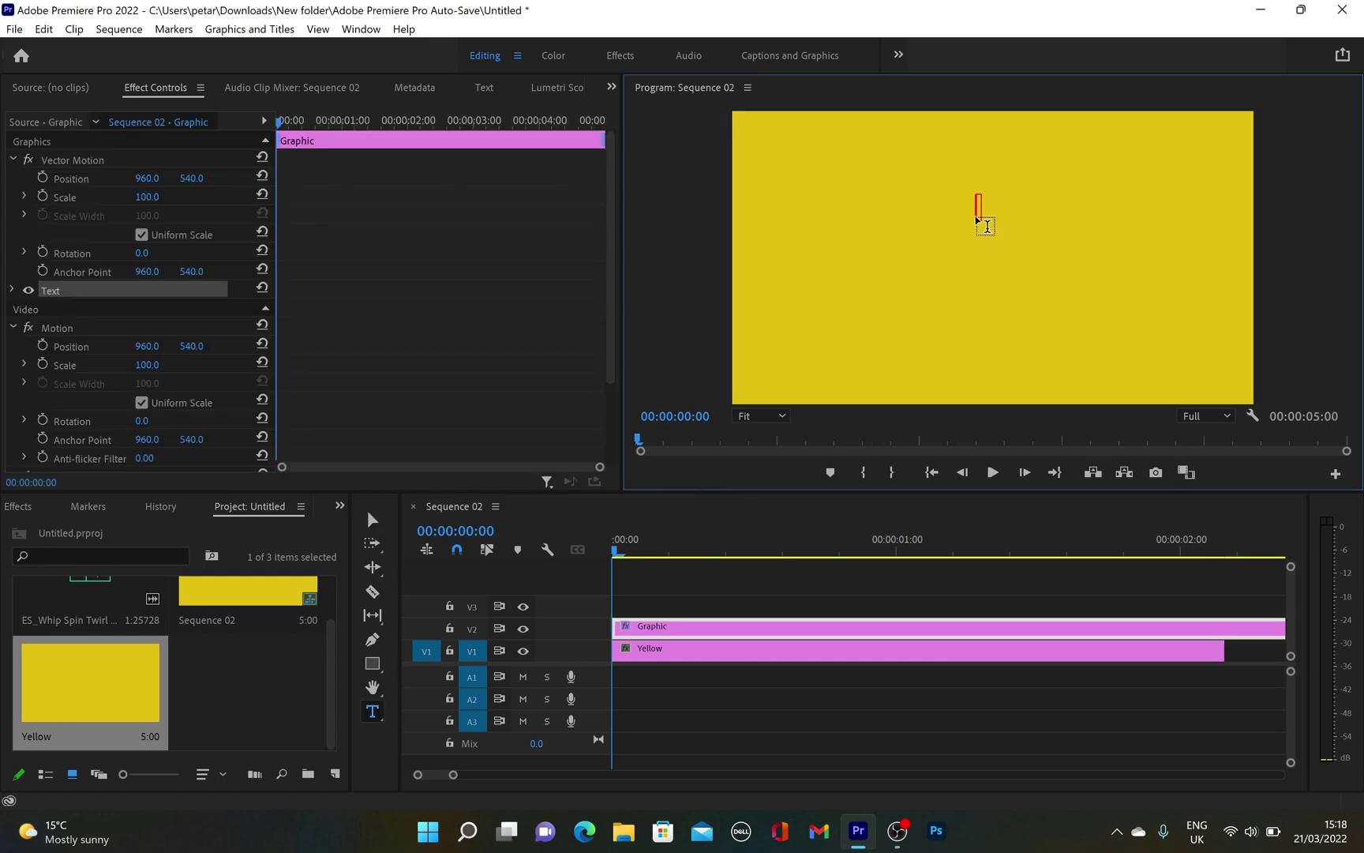
type("Spin")
type("i")
type("ng")
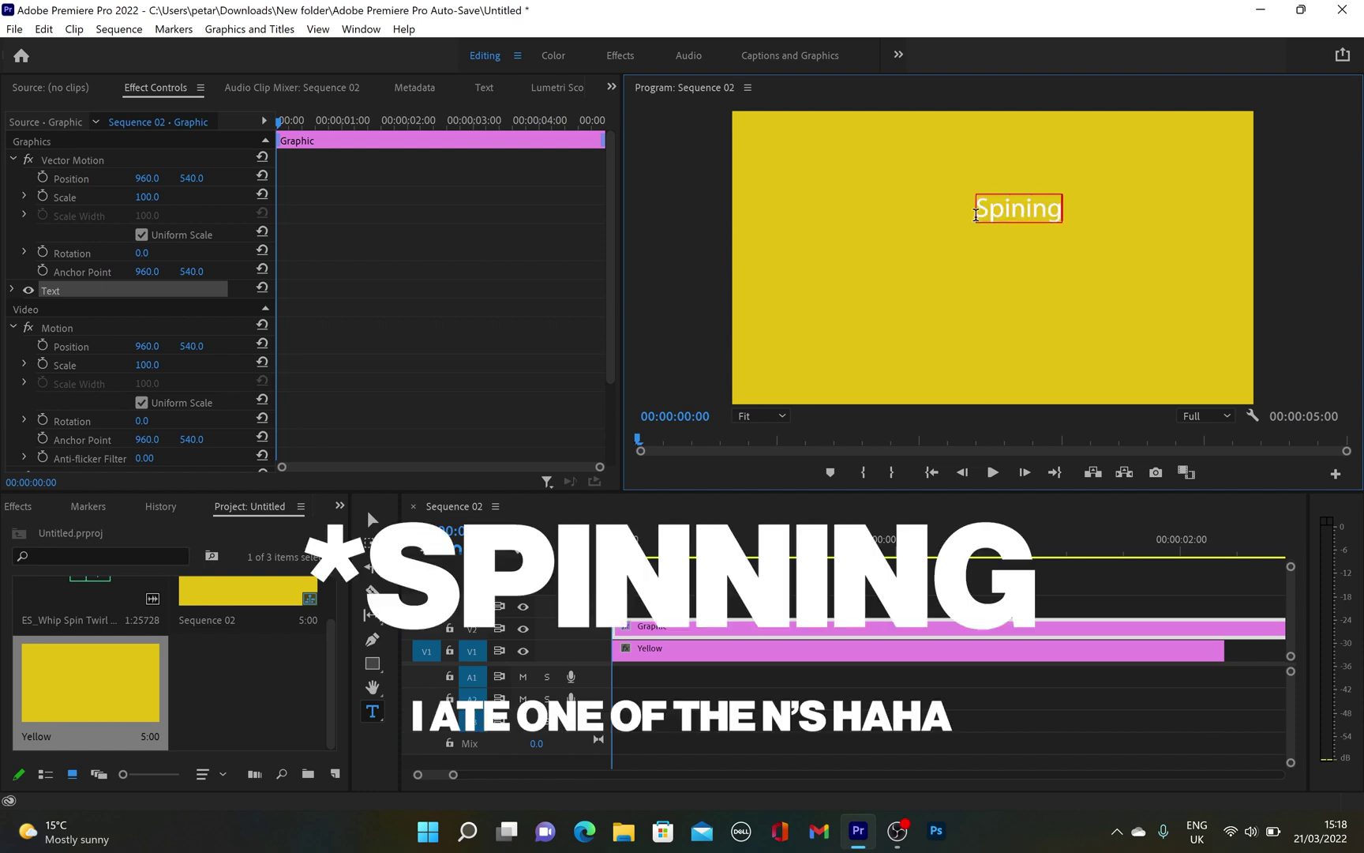
key("Escape")
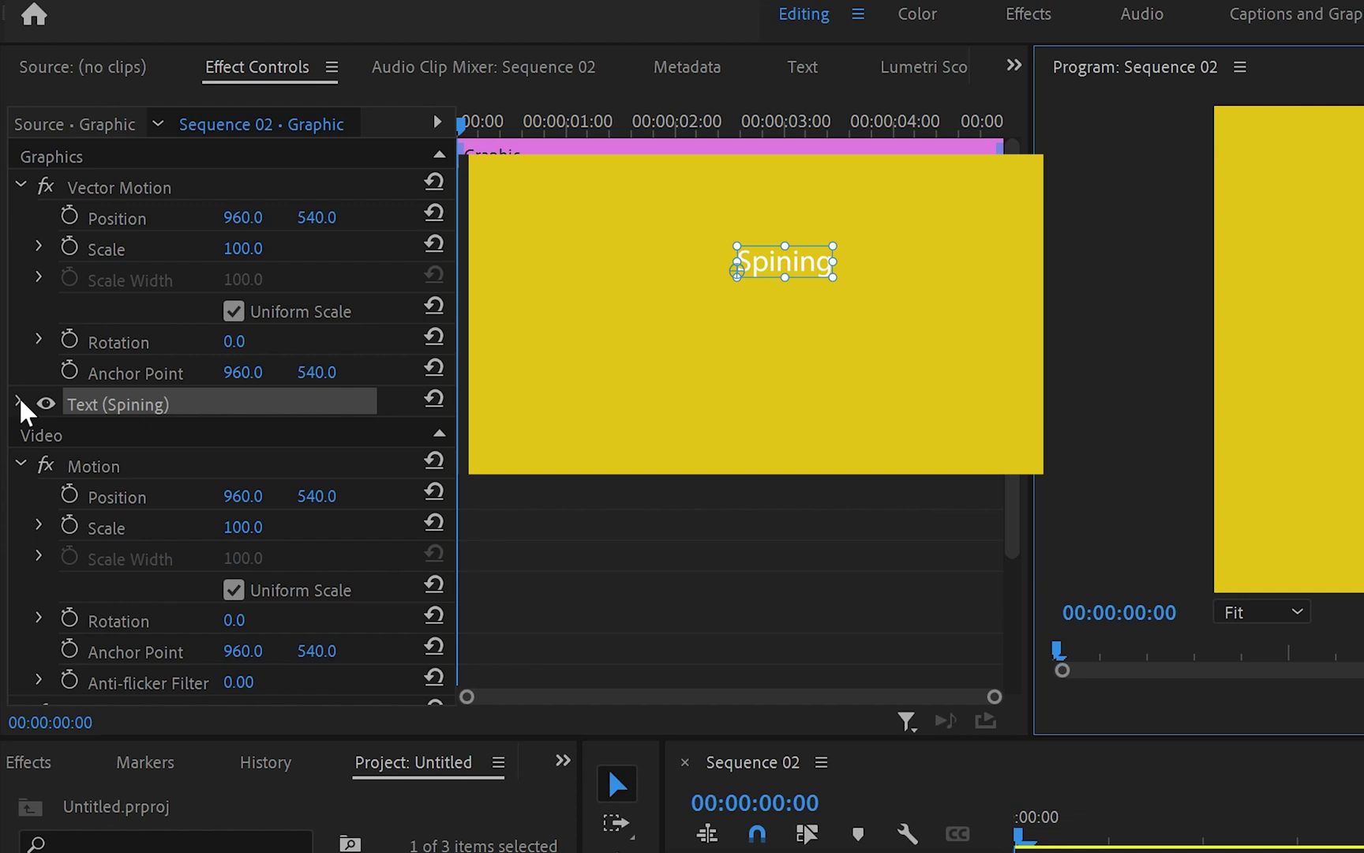
Step: Set the title font to Nimbus Sans Becker PBla with All Caps
left_click(21, 404)
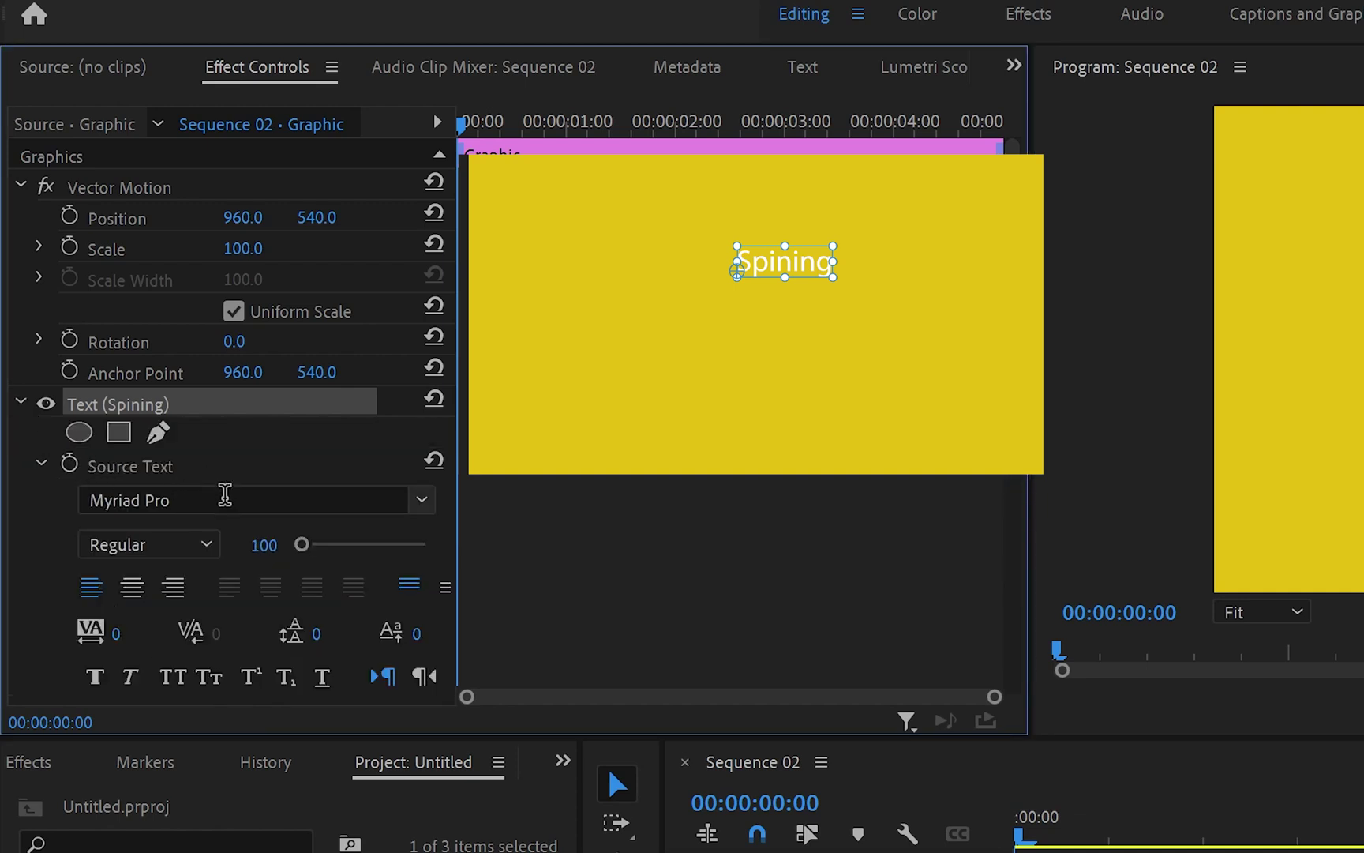
left_click(423, 500)
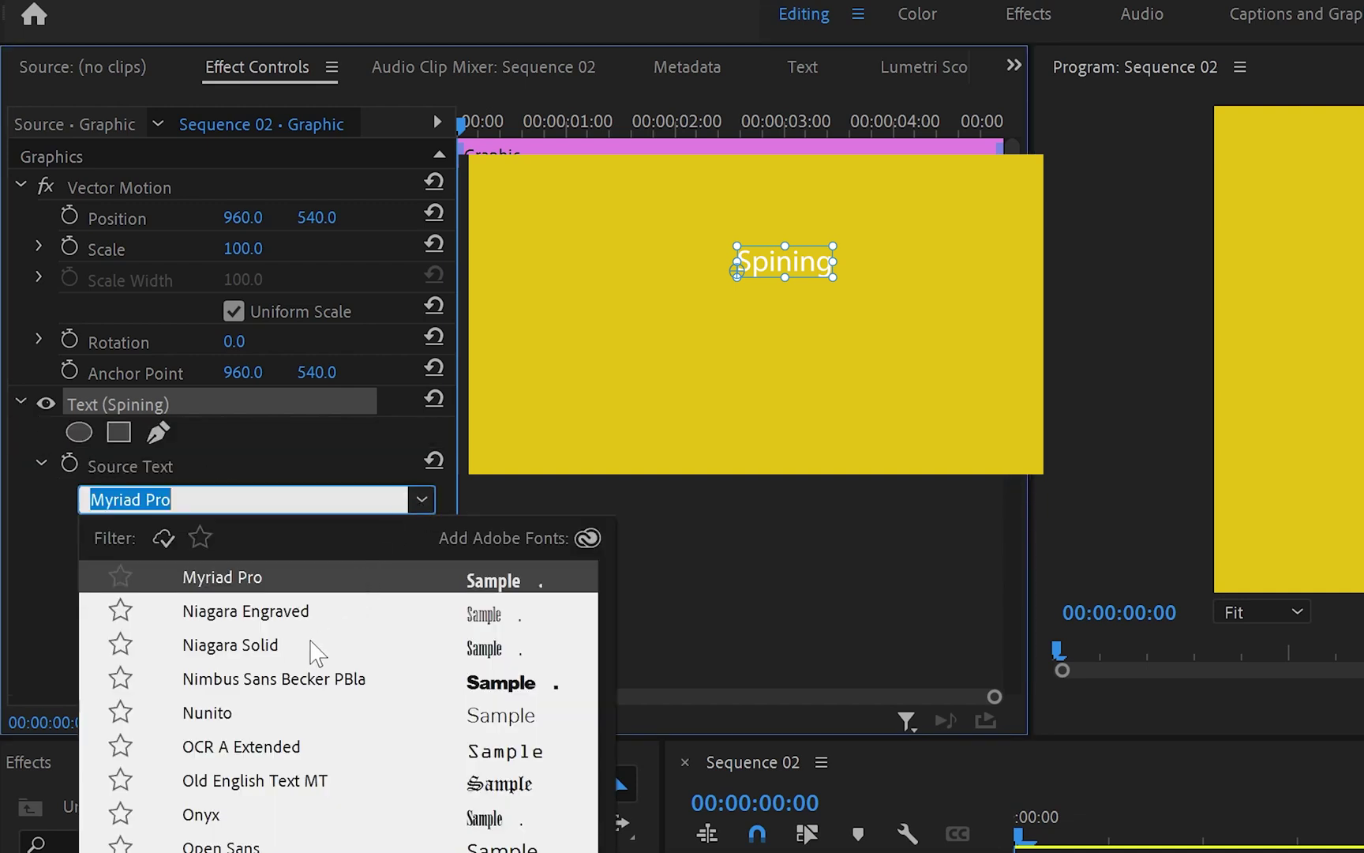
left_click(292, 681)
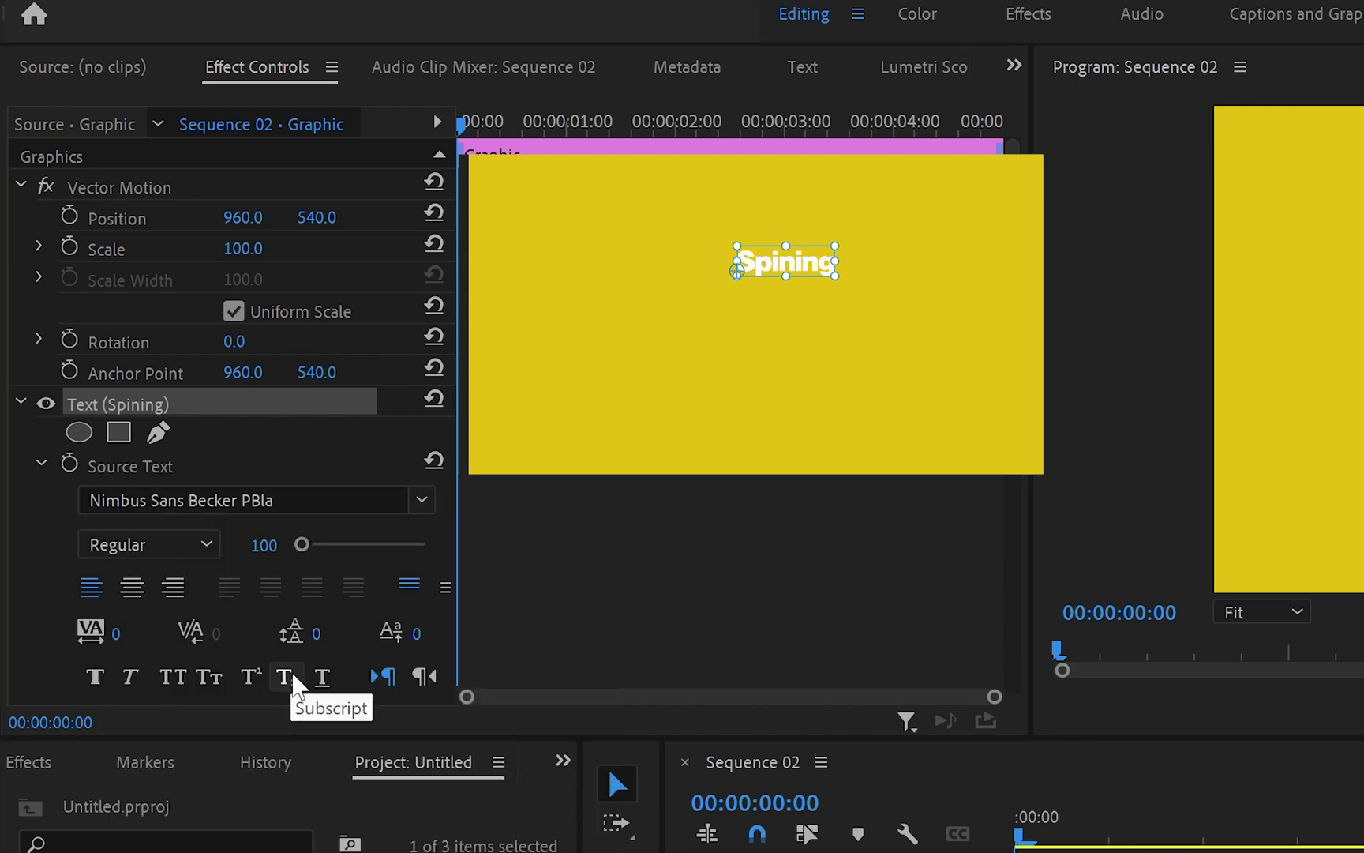
scroll(202, 612, "down", 1)
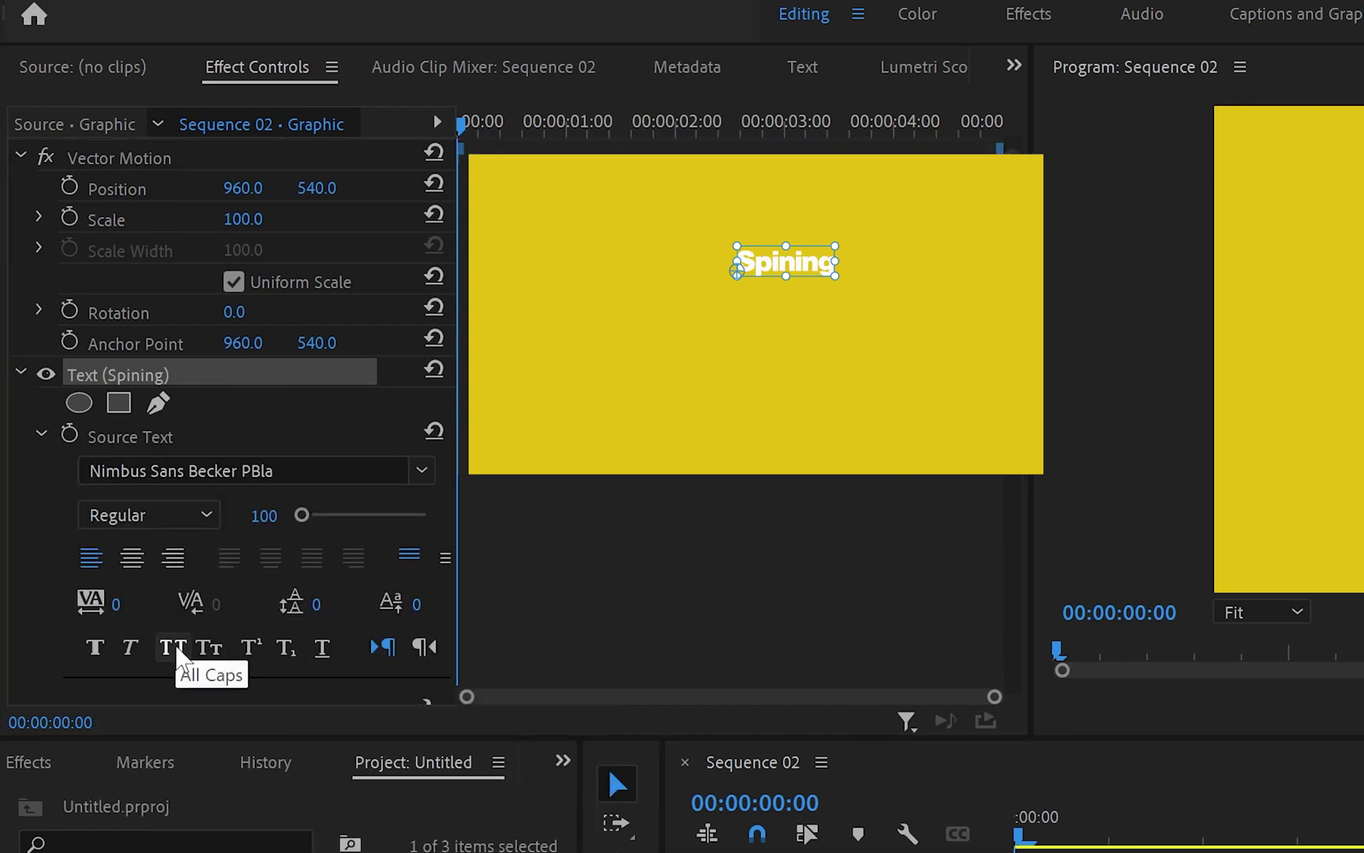
left_click(178, 657)
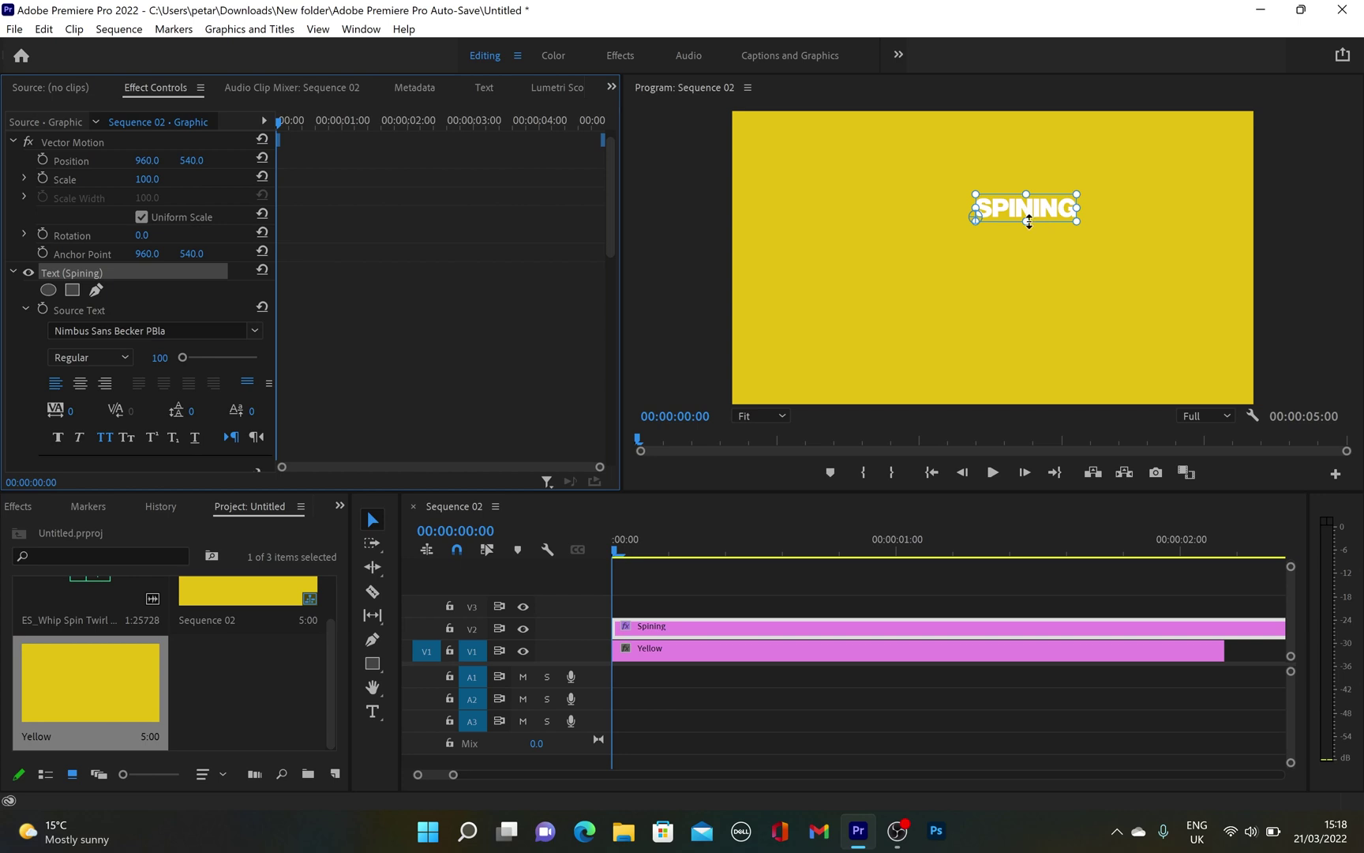
Step: Enlarge the SPINING title, centre it in the frame, and turn on its Shadow
left_click_drag(1029, 222, 1052, 266)
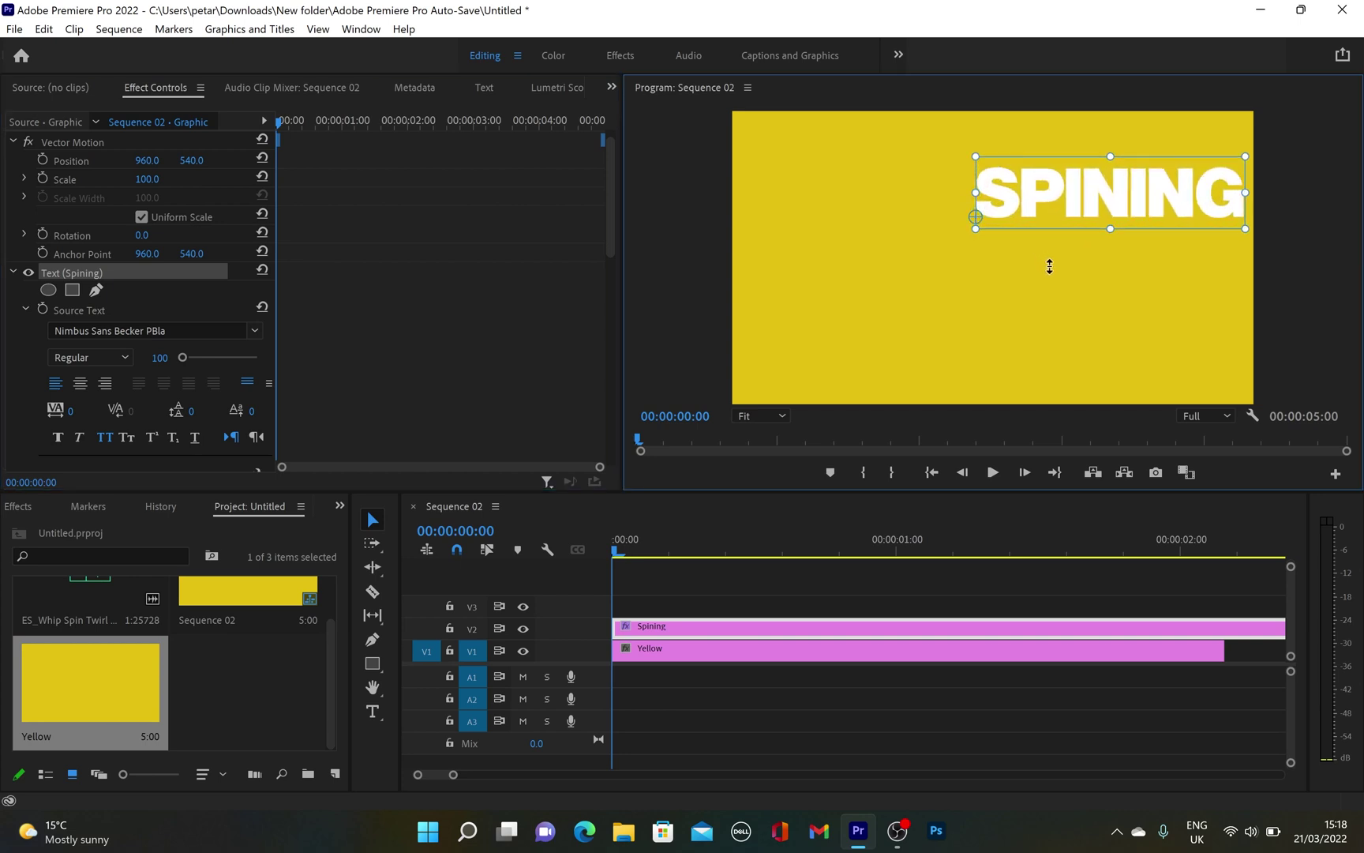
left_click_drag(1123, 192, 1010, 267)
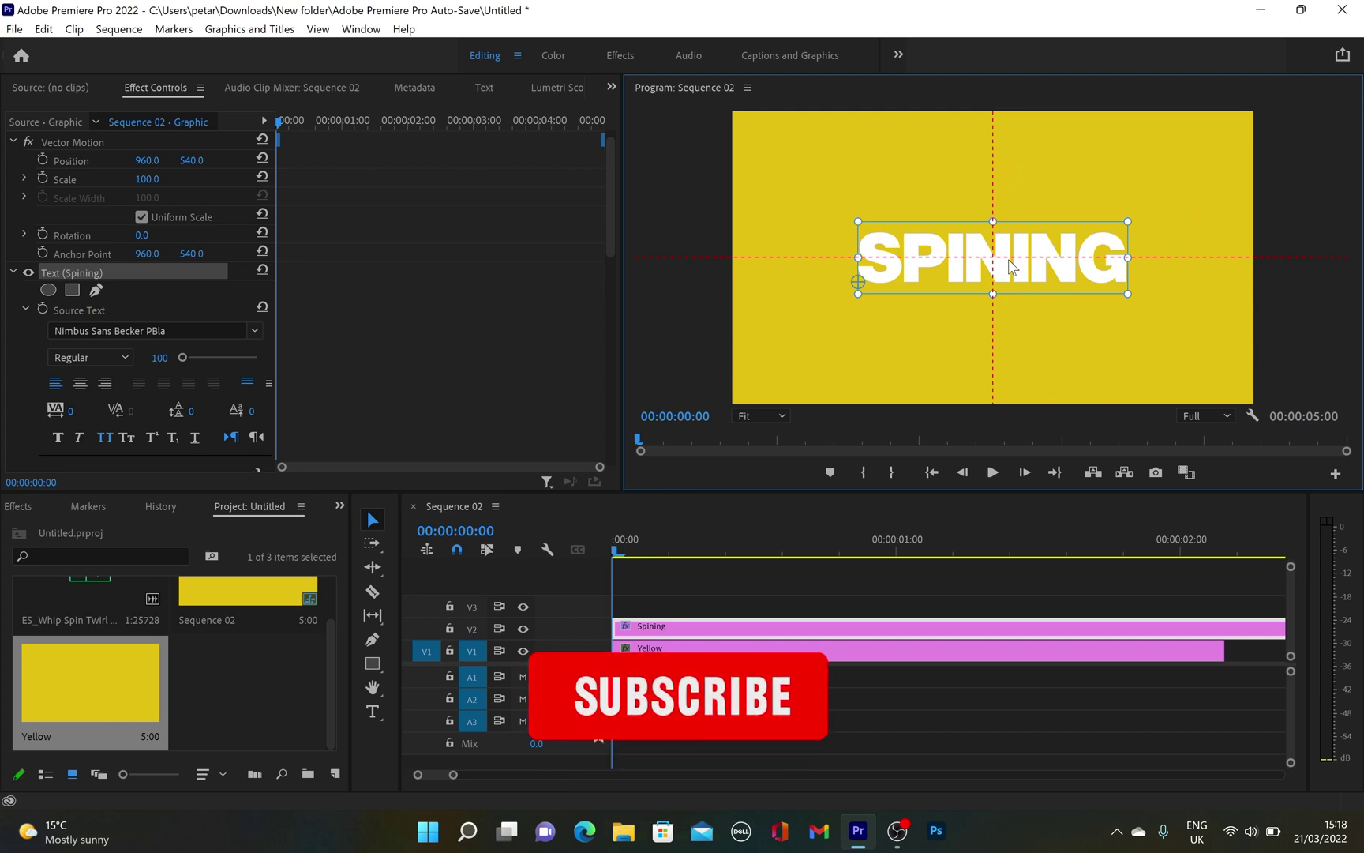
left_click(1119, 168)
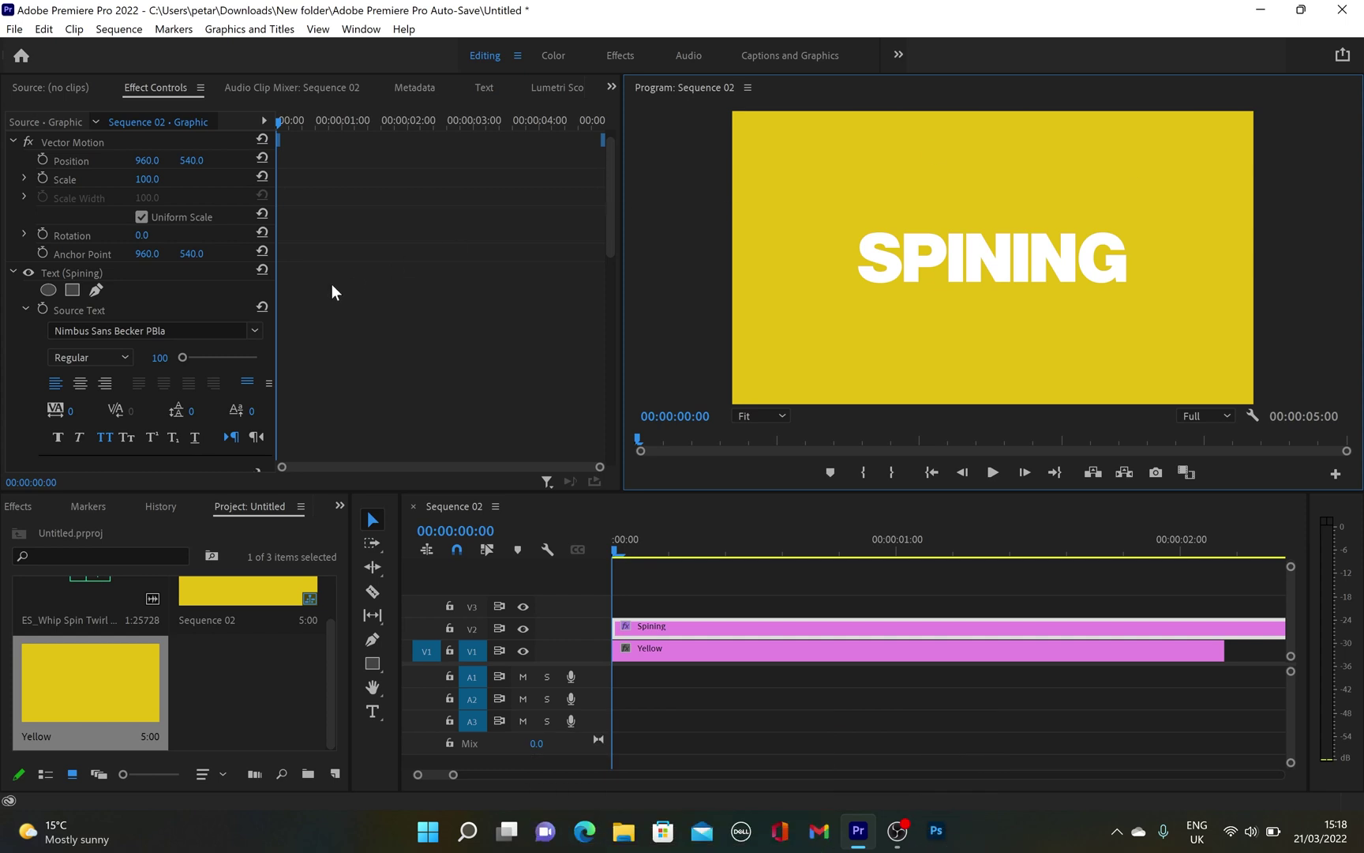
scroll(378, 316, "down", 3)
scroll(379, 322, "down", 2)
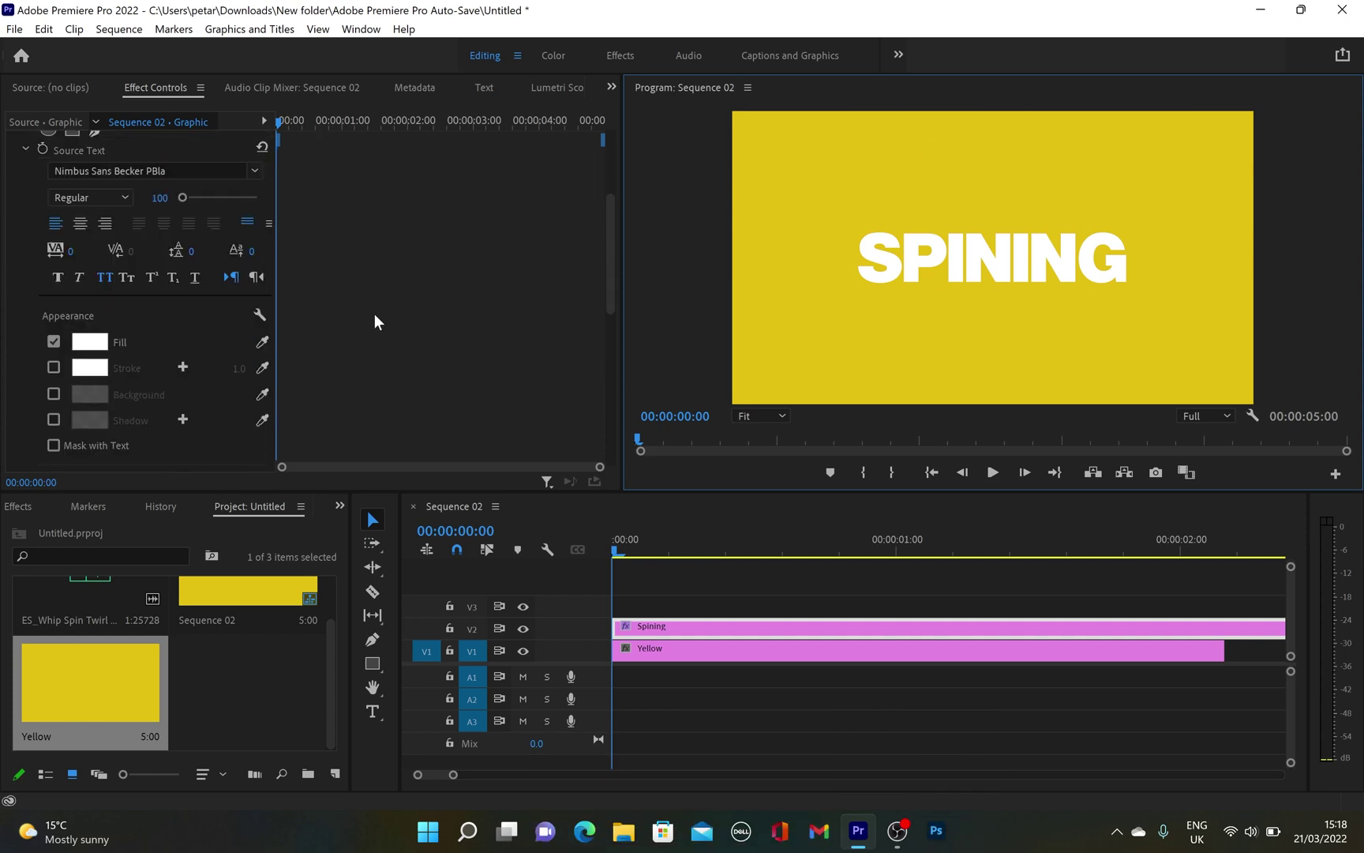
left_click(53, 420)
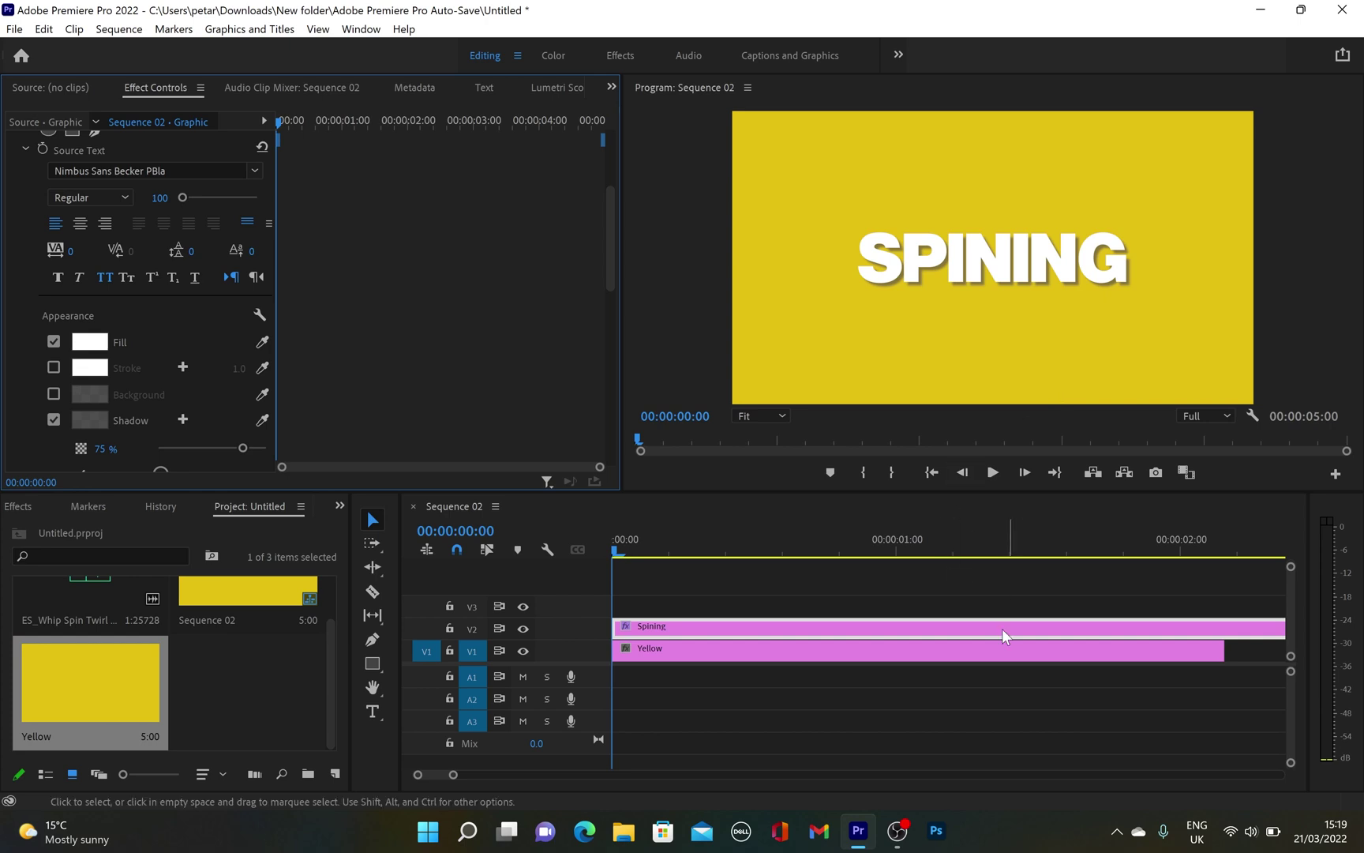
left_click(1002, 672)
Step: Trim the Spining clip's end to match the 2:04 Yellow clip and fit the timeline
key("minus")
key("minus")
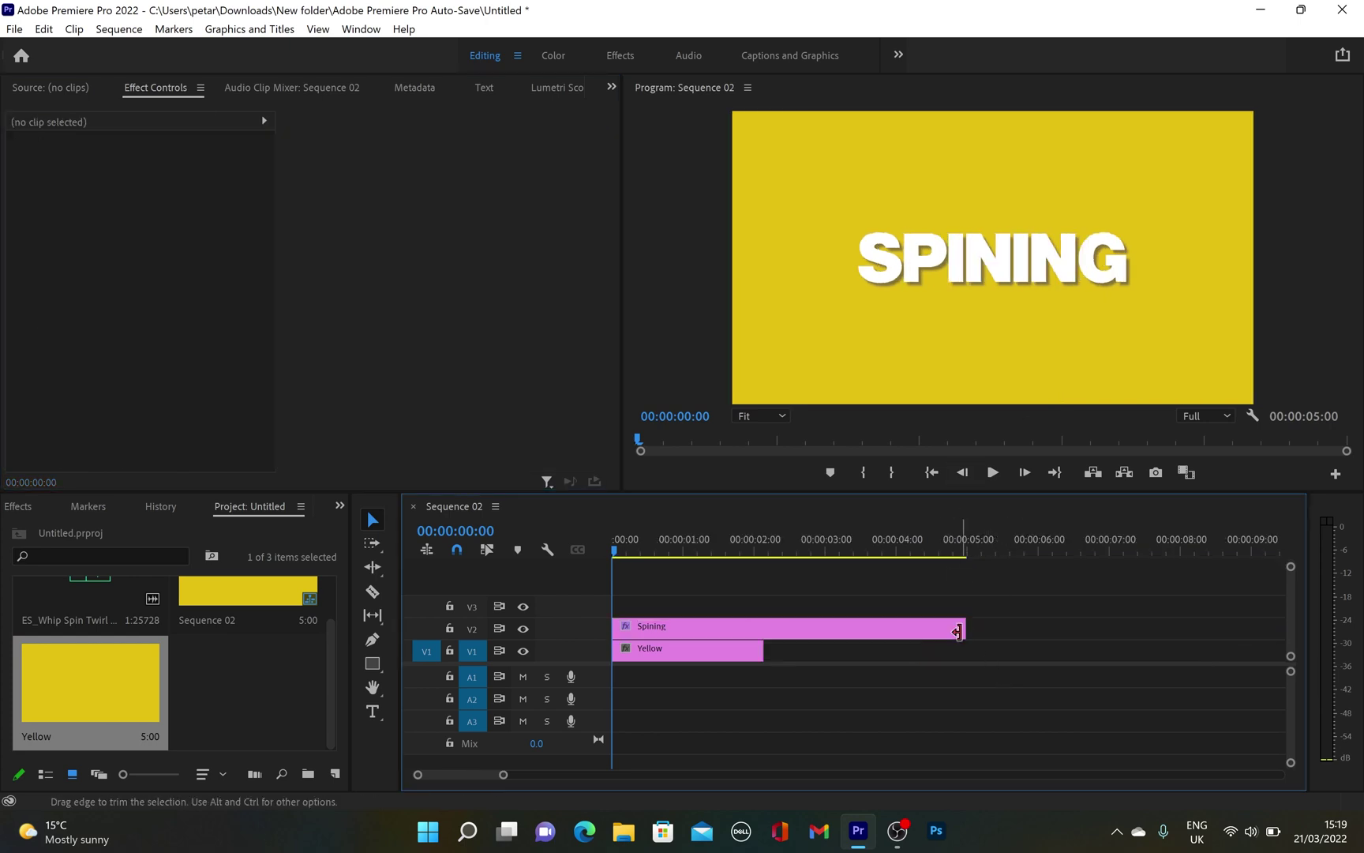
left_click_drag(966, 628, 765, 620)
key("backslash")
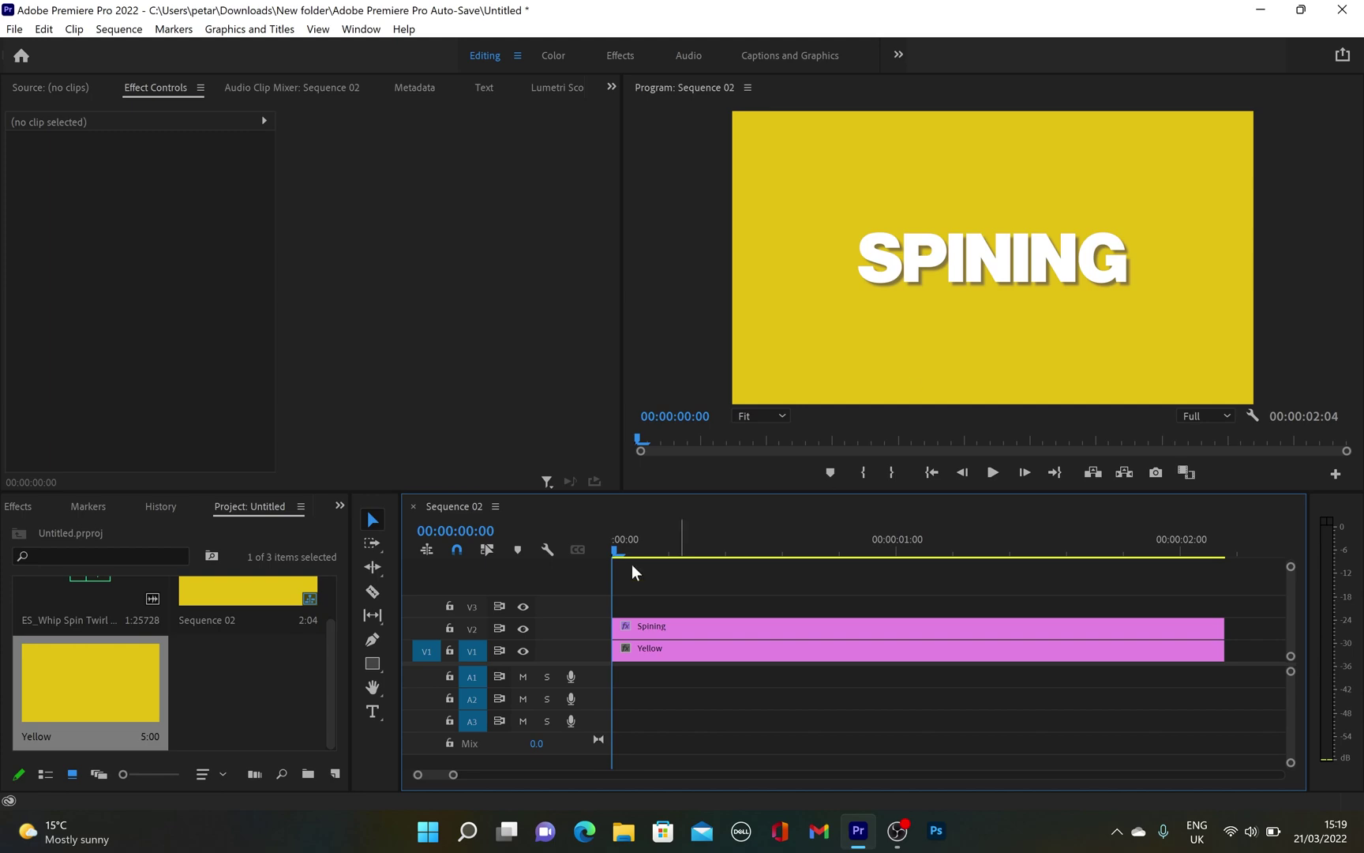
left_click(339, 506)
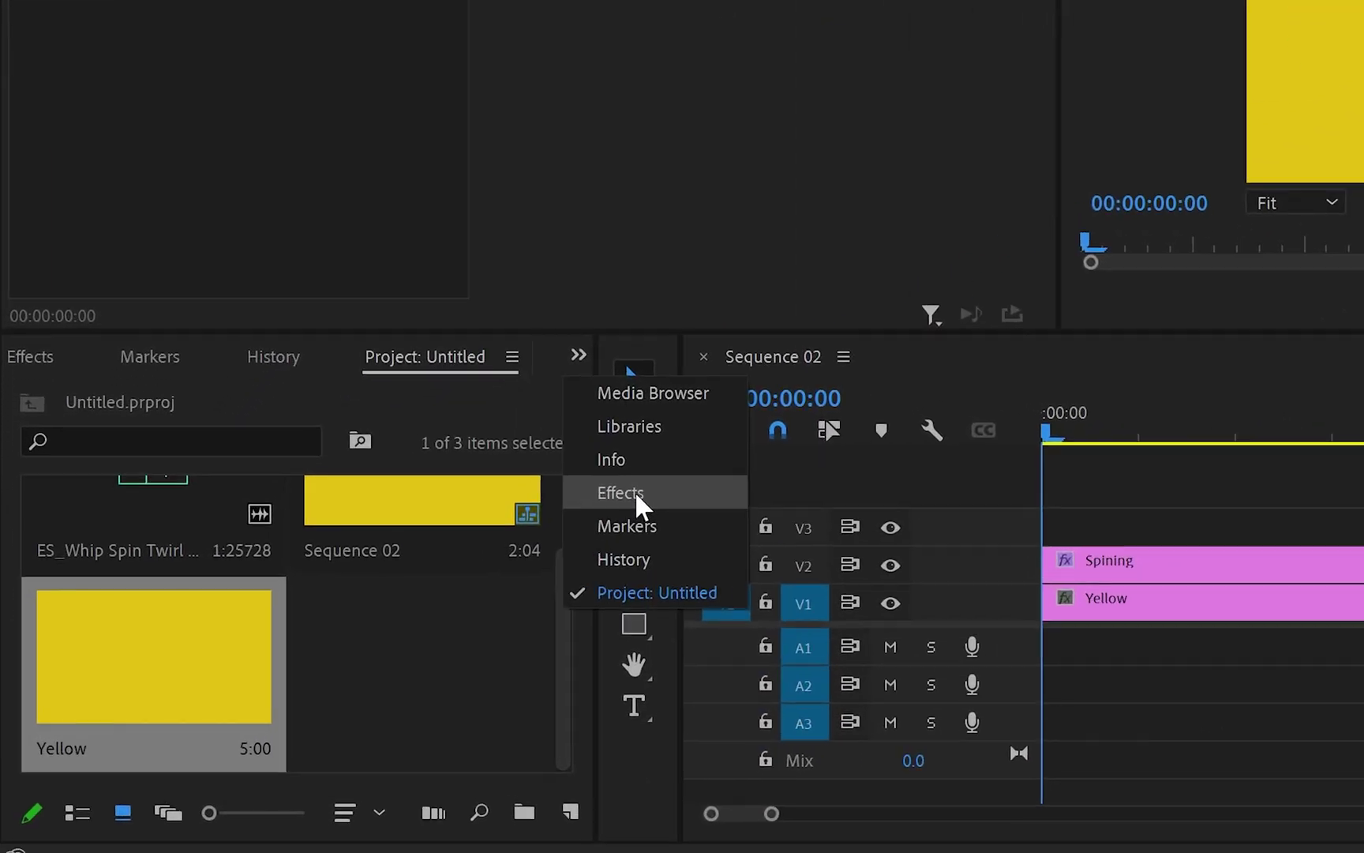
Step: Search the Effects panel for 'transform' and apply Distort > Transform to the Spining clip
left_click(457, 560)
left_click(218, 383)
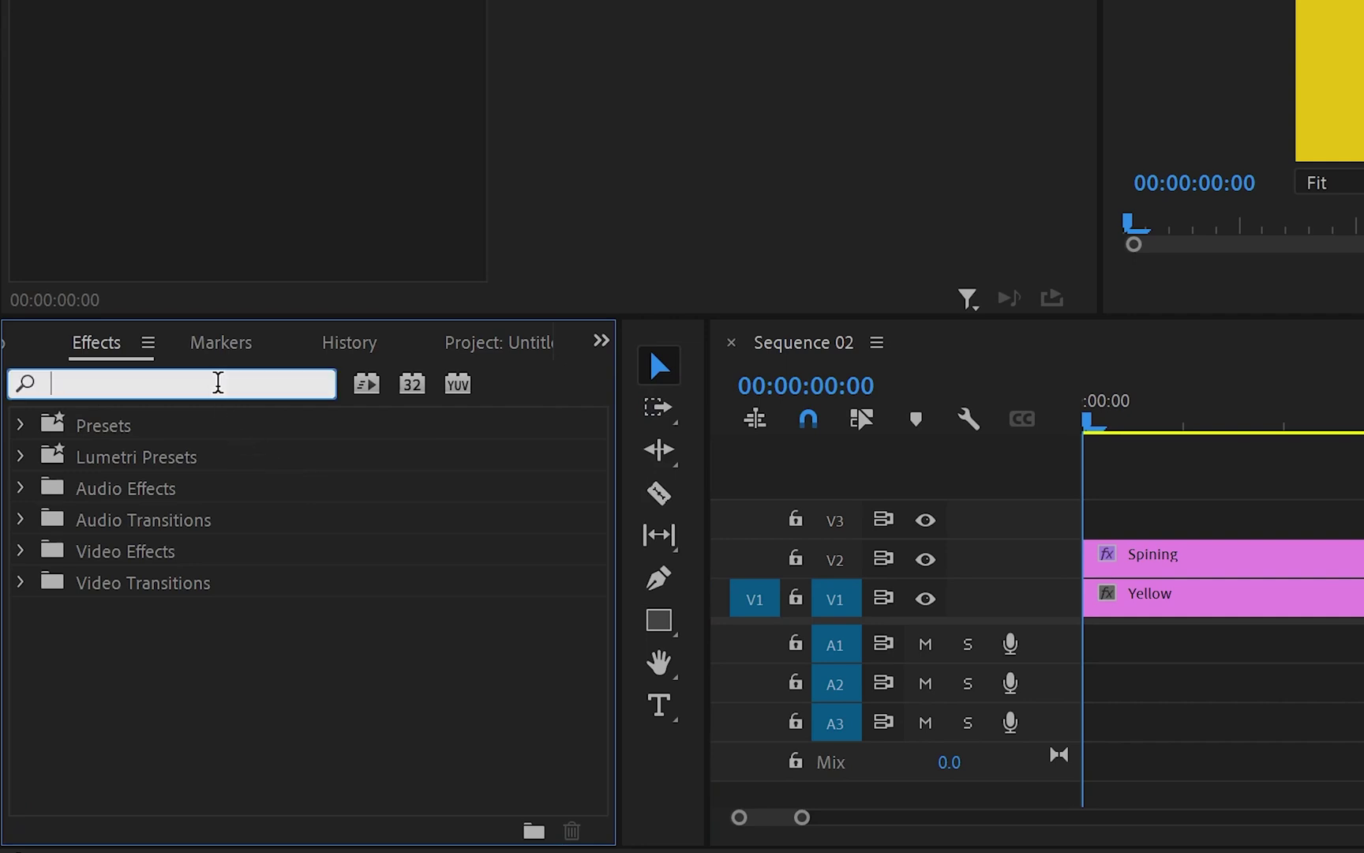
type("transform")
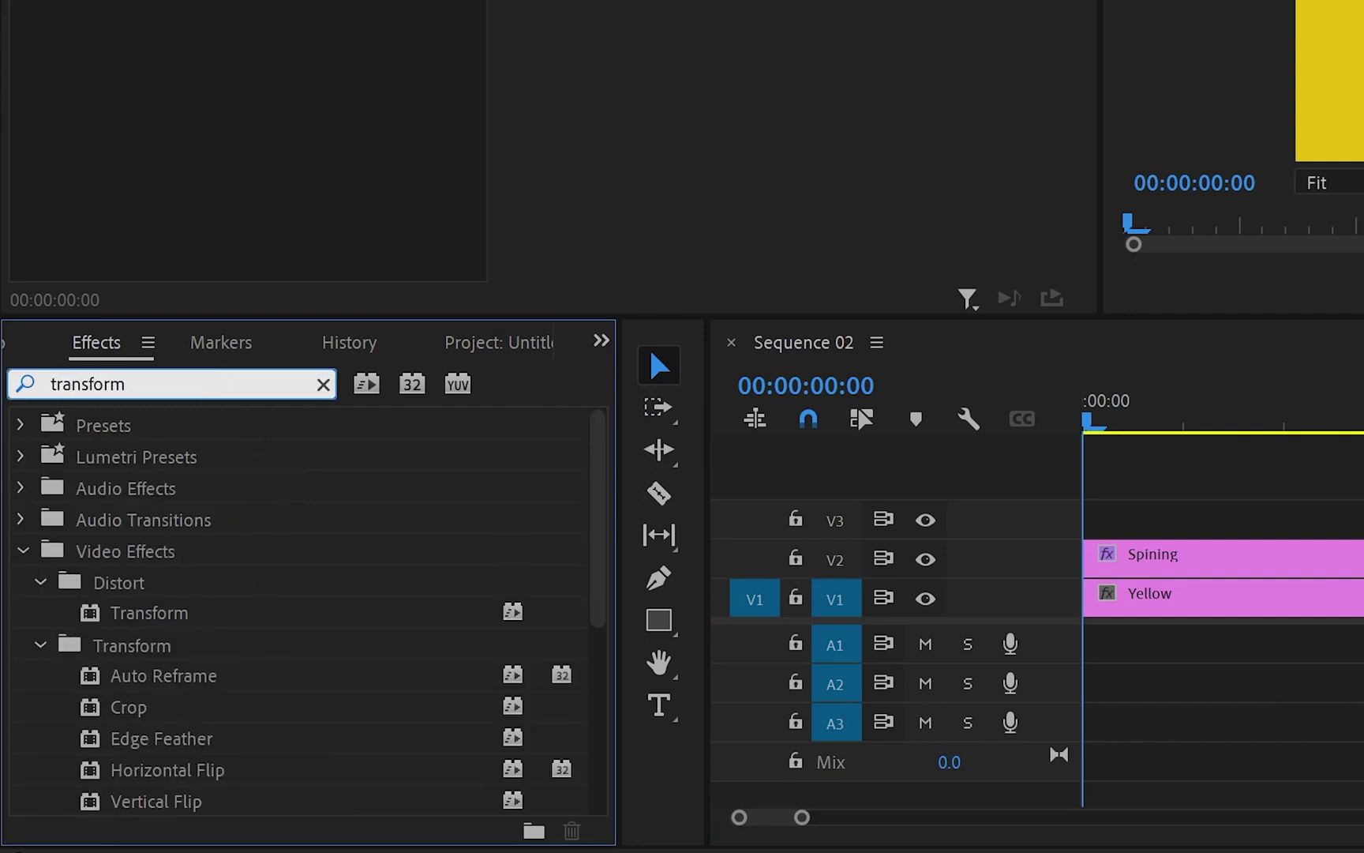
left_click(222, 626)
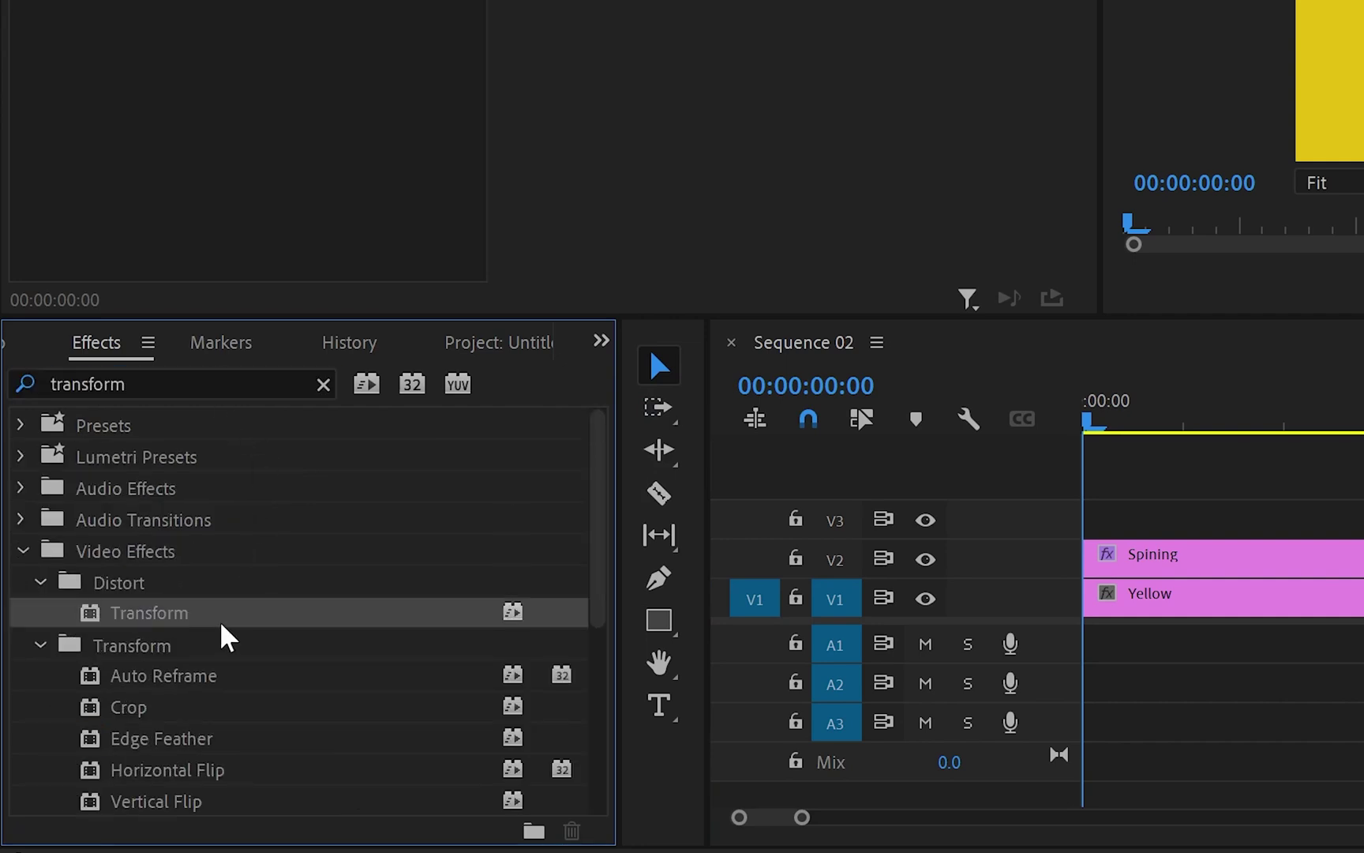
left_click_drag(198, 620, 735, 628)
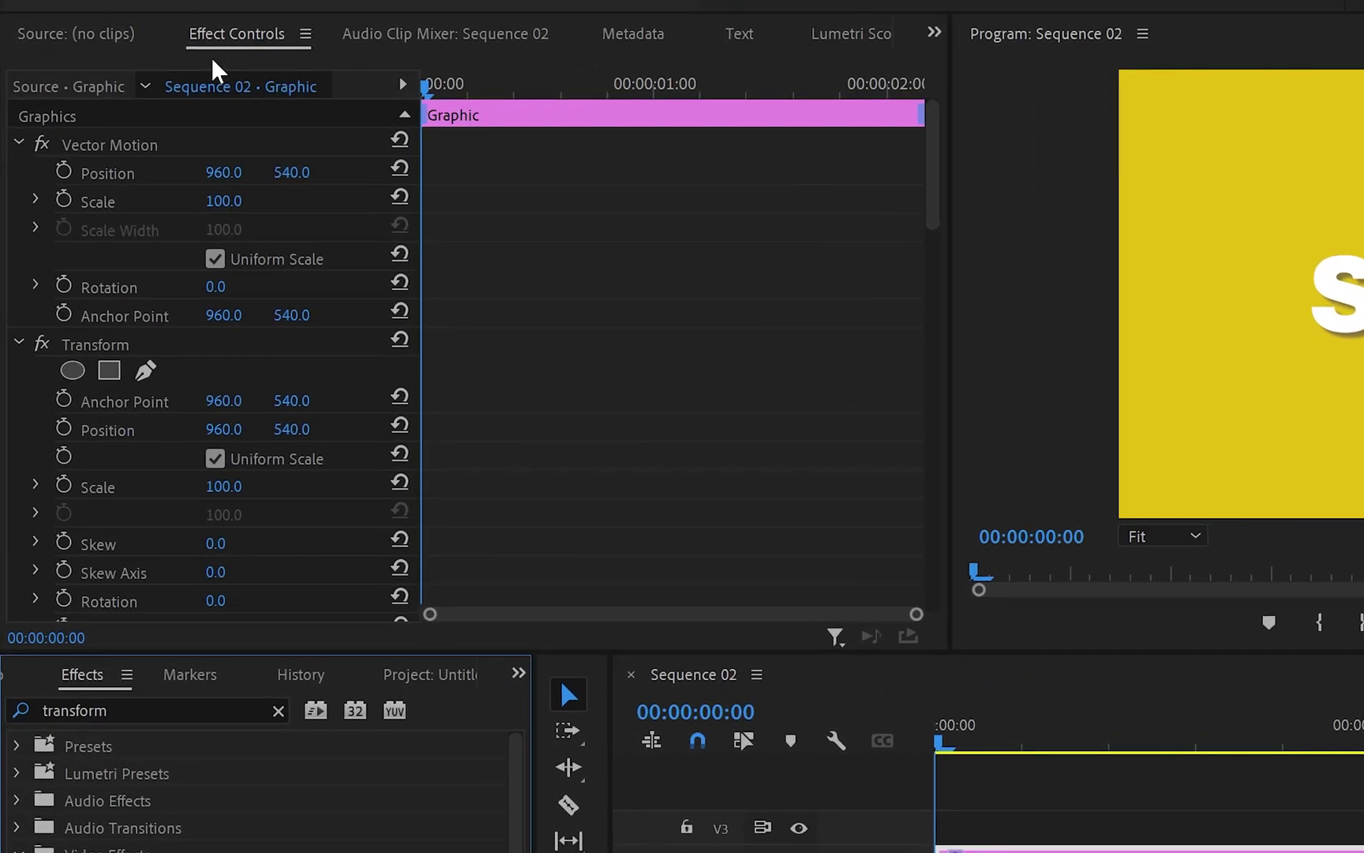
scroll(277, 267, "down", 2)
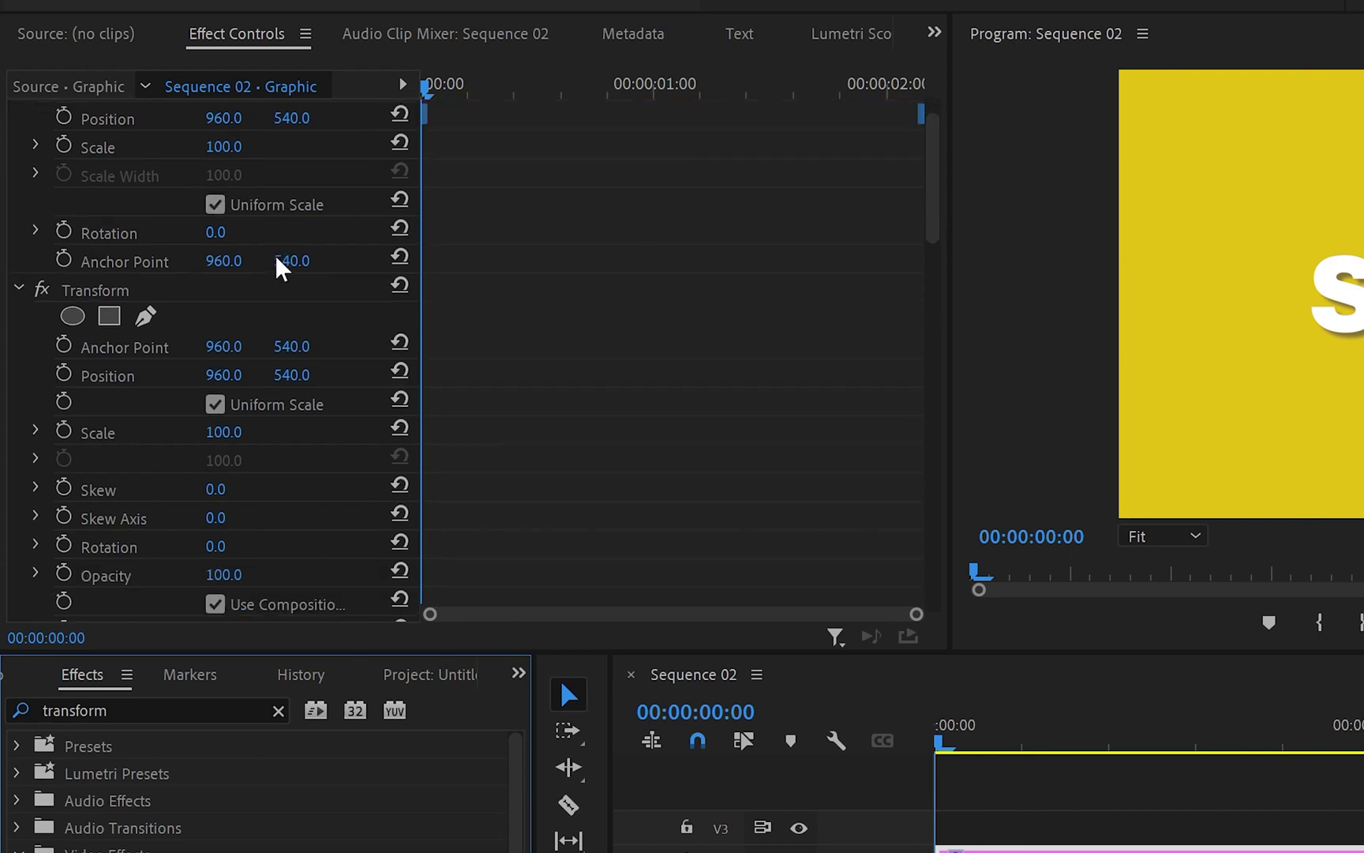
scroll(152, 298, "down", 2)
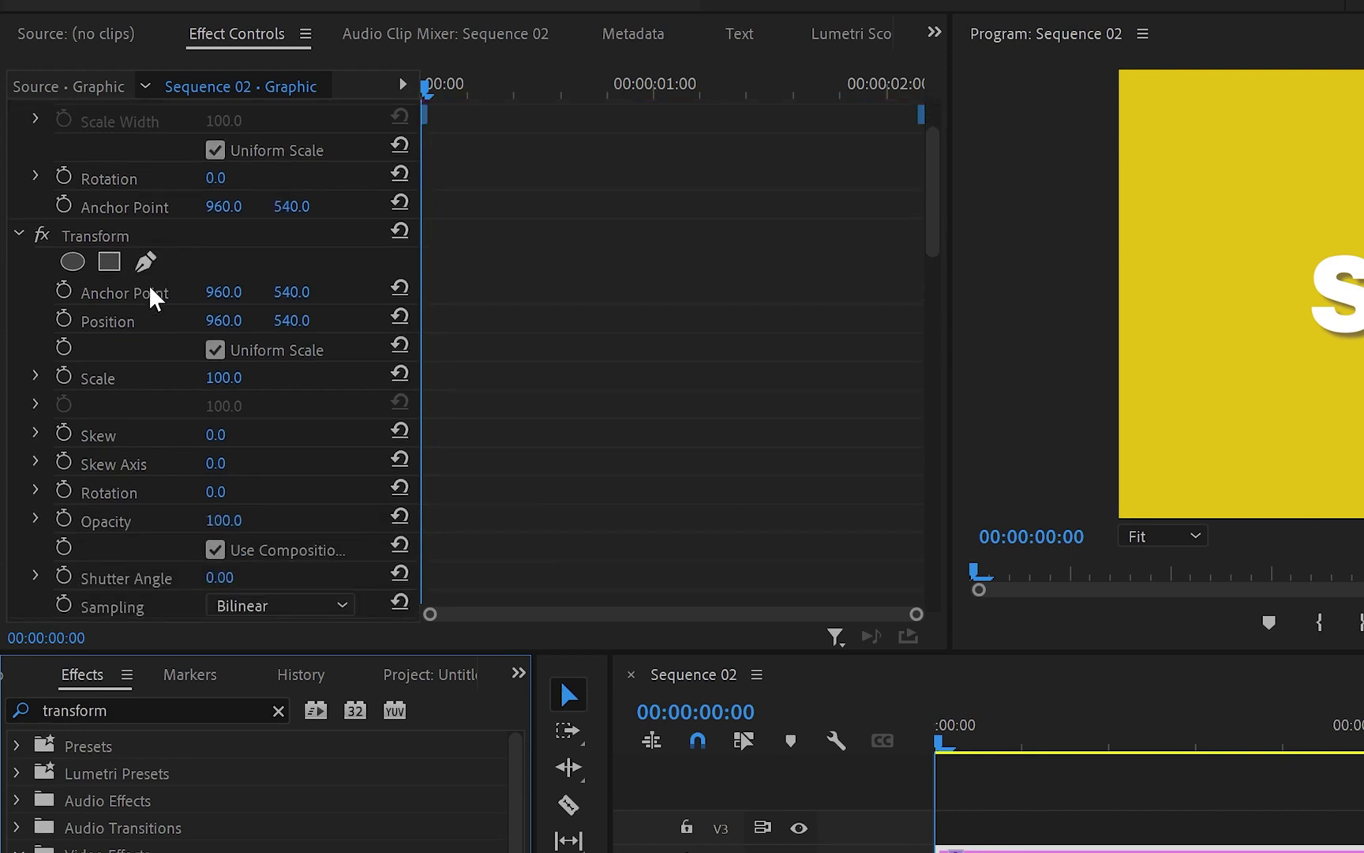
scroll(151, 297, "down", 2)
scroll(85, 309, "down", 1)
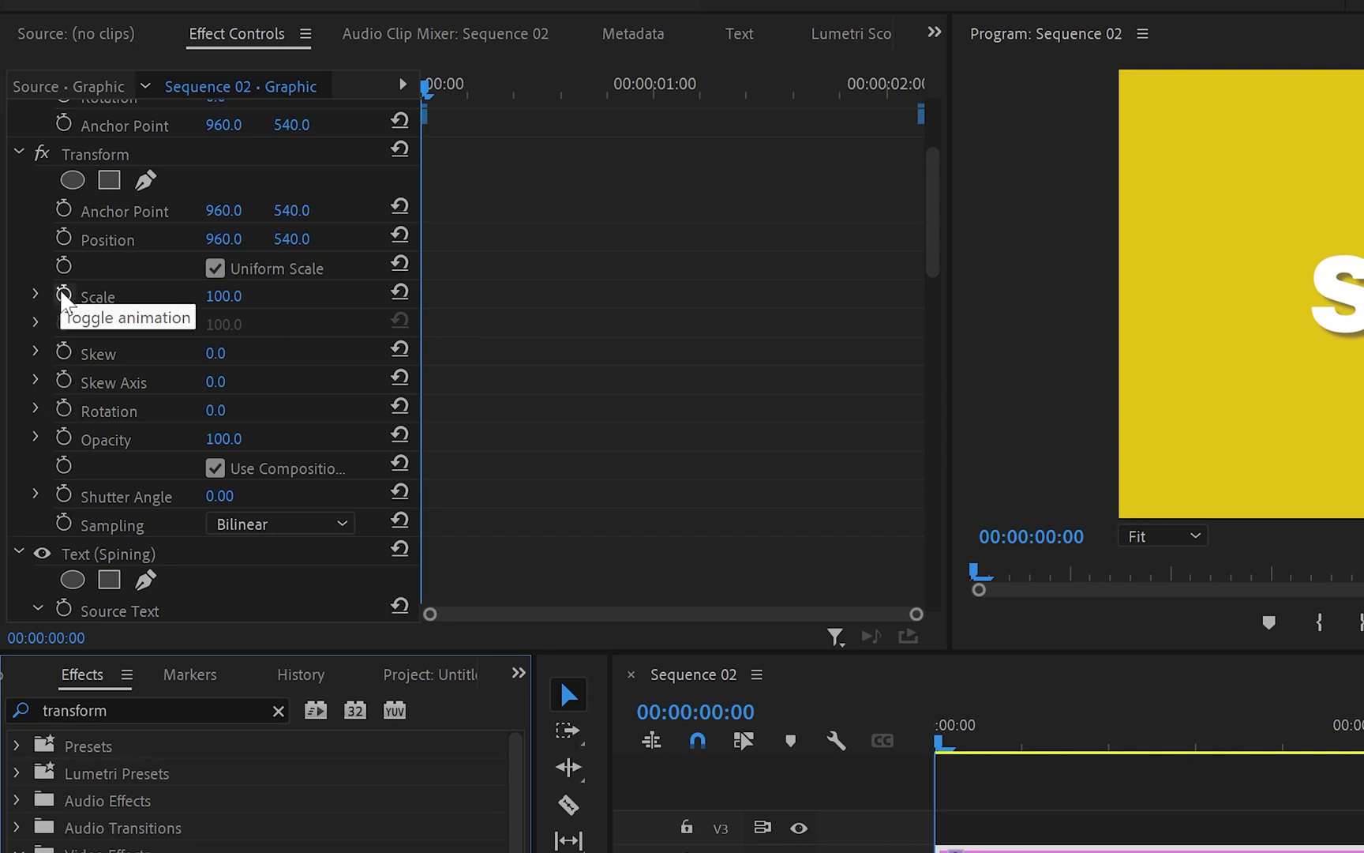
Step: Keyframe Transform Scale and Rotation at the start, with Shutter Angle 180 and Scale 0
left_click(63, 298)
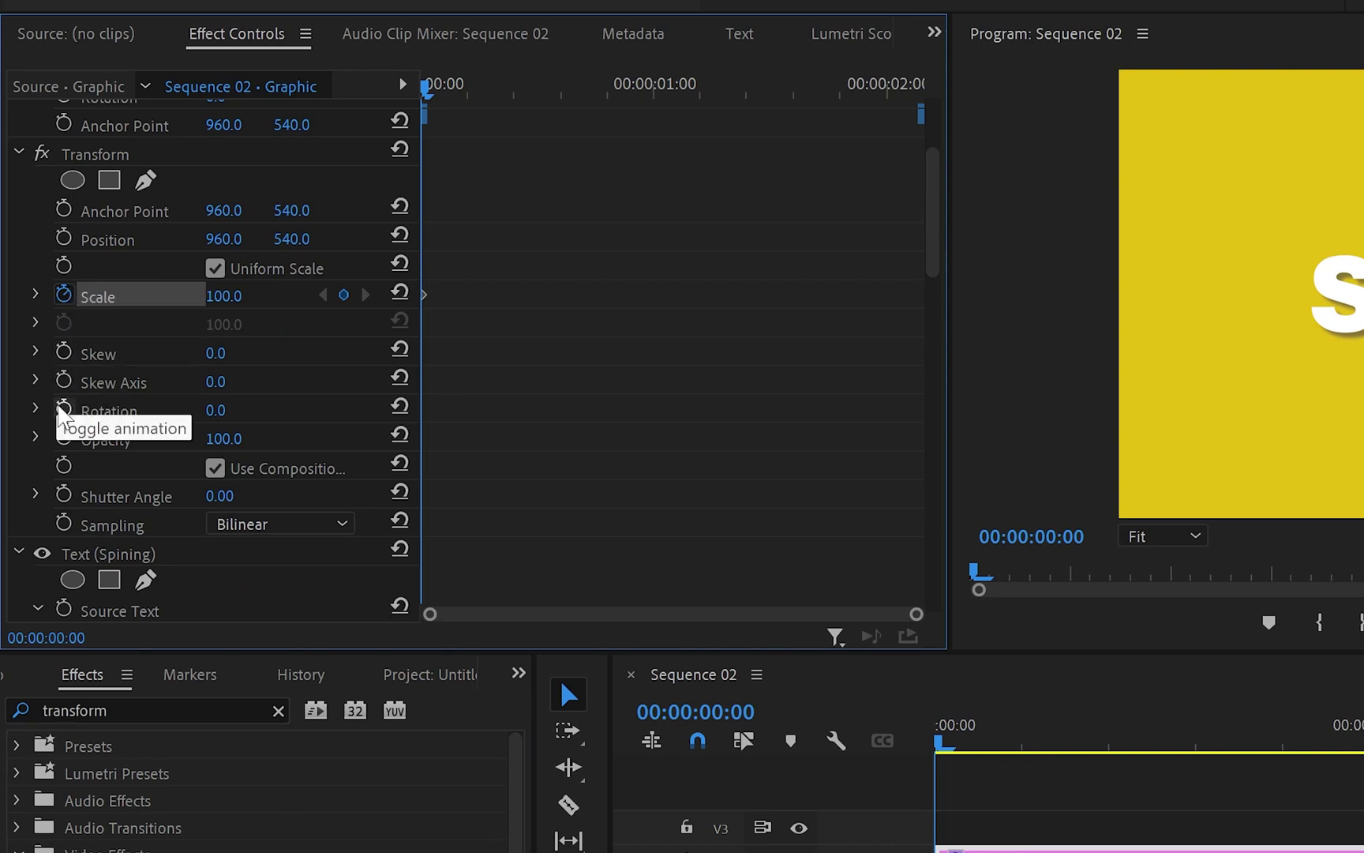
left_click(65, 409)
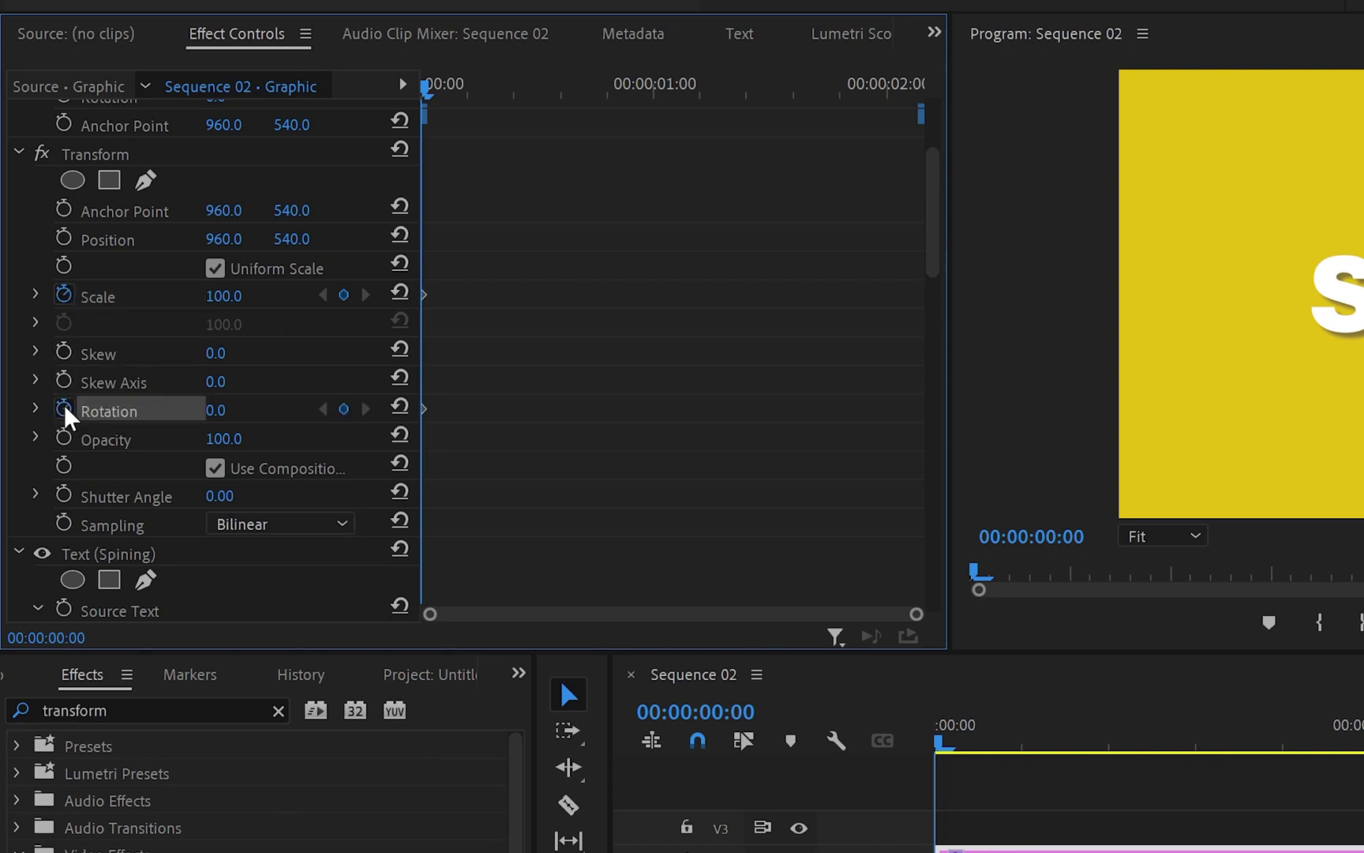
left_click(217, 475)
left_click(221, 496)
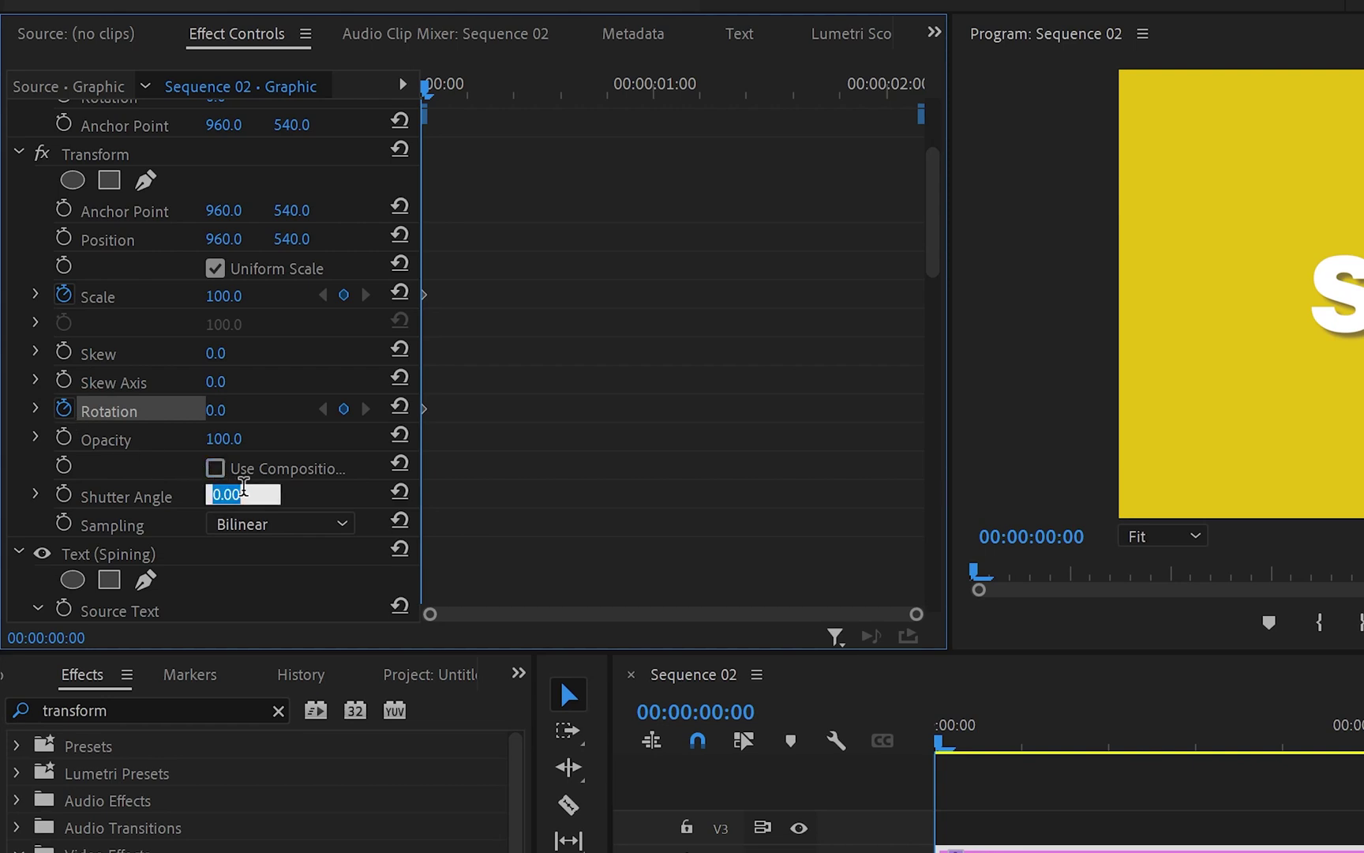
type("180")
key("Return")
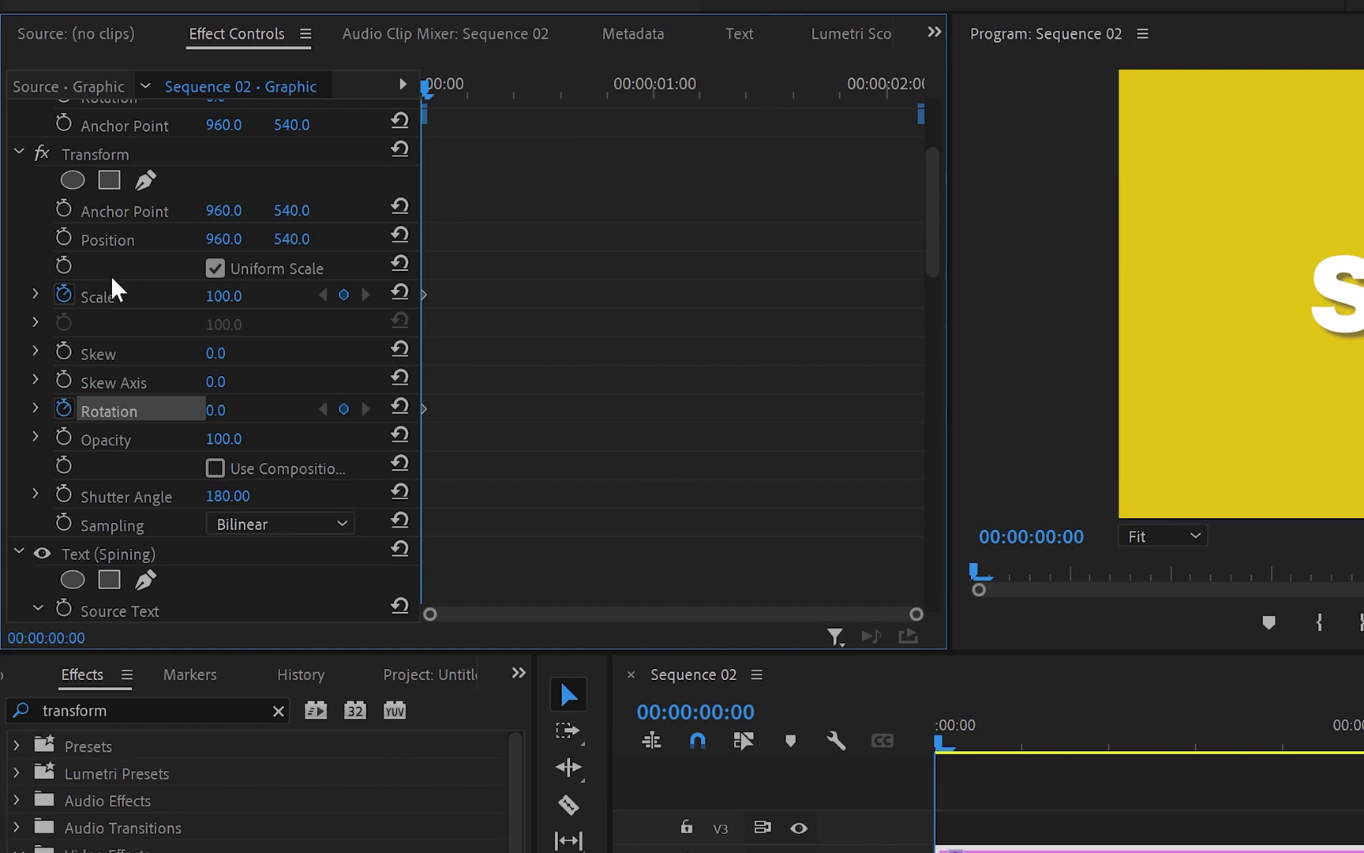
left_click(235, 306)
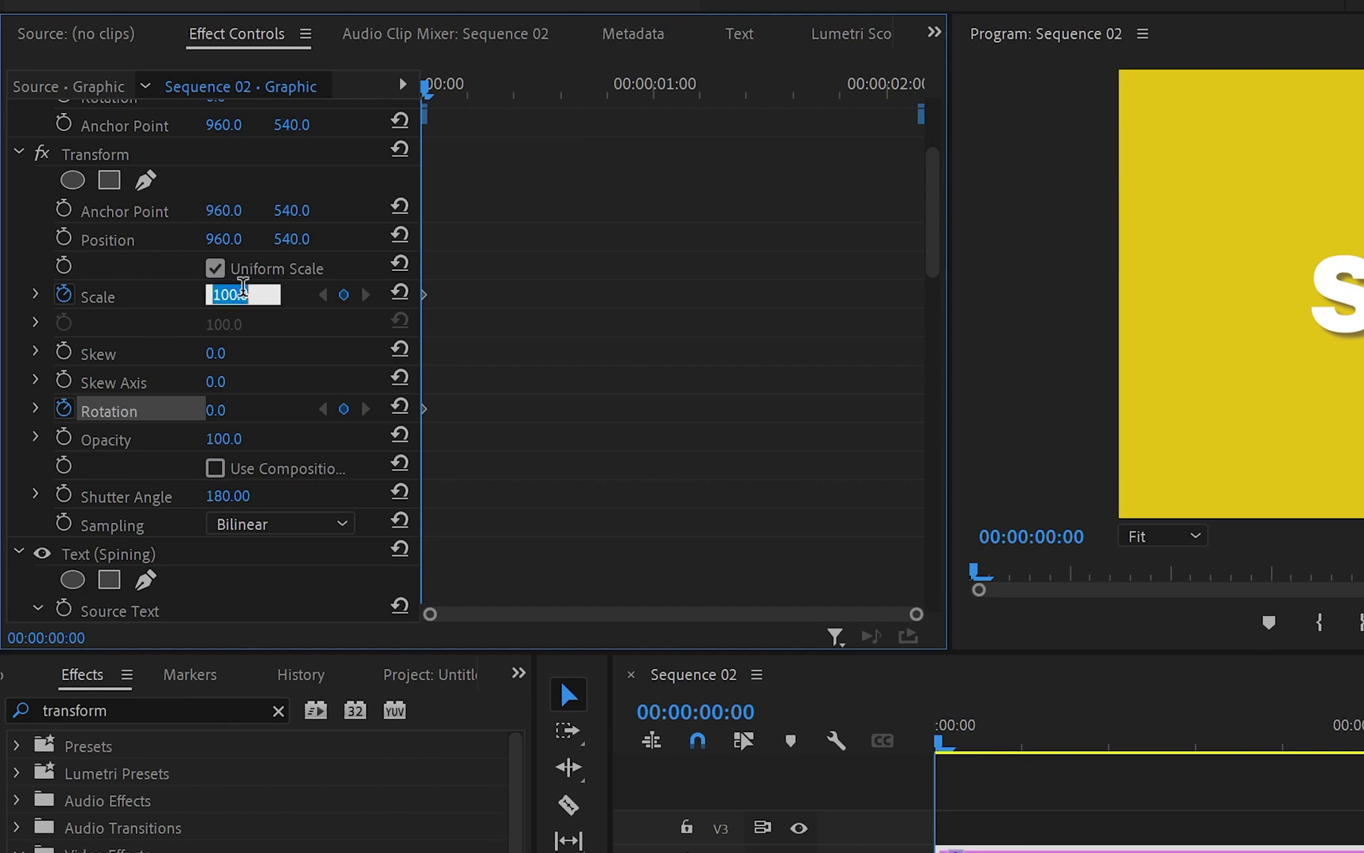
type("0")
key("Return")
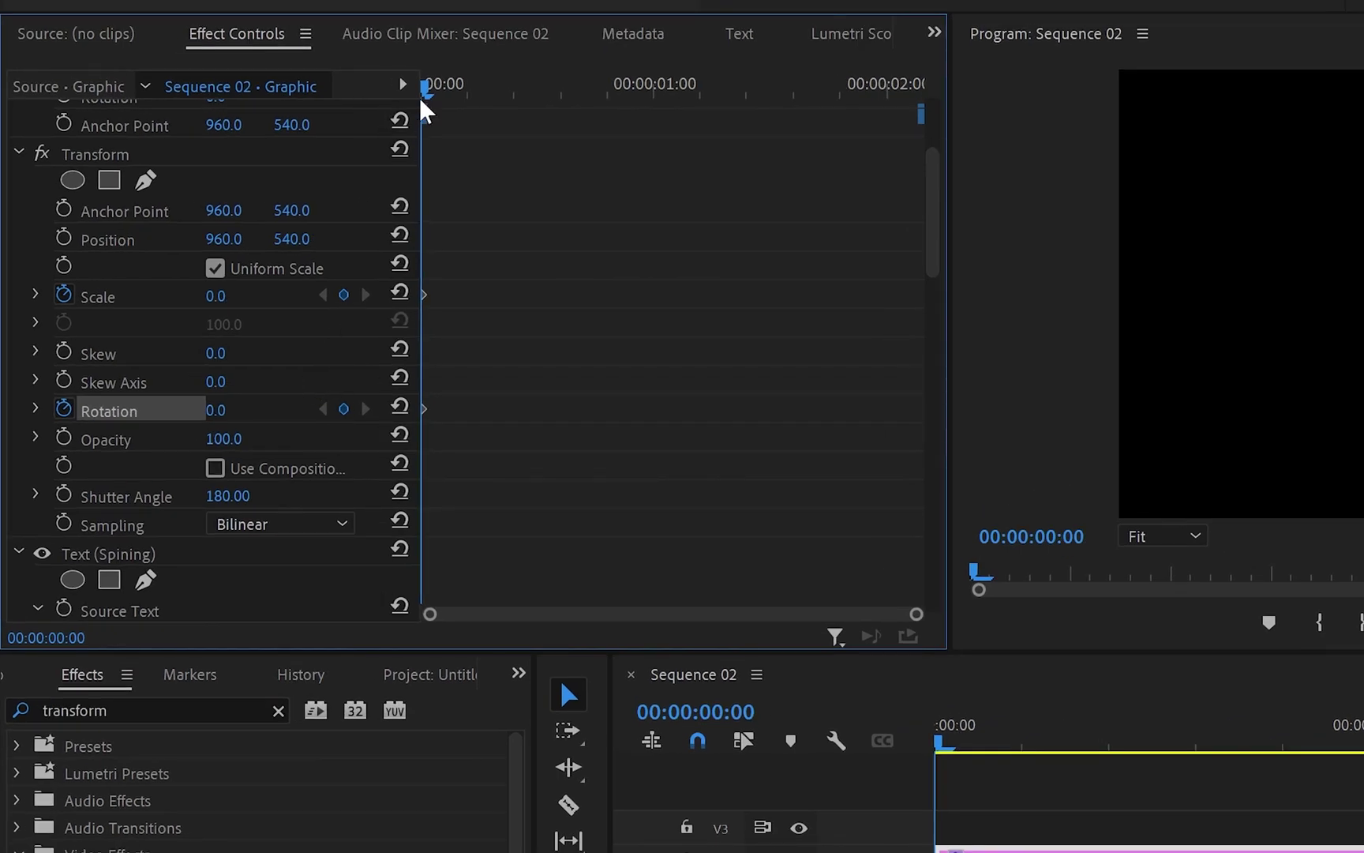
mouse_move(425, 91)
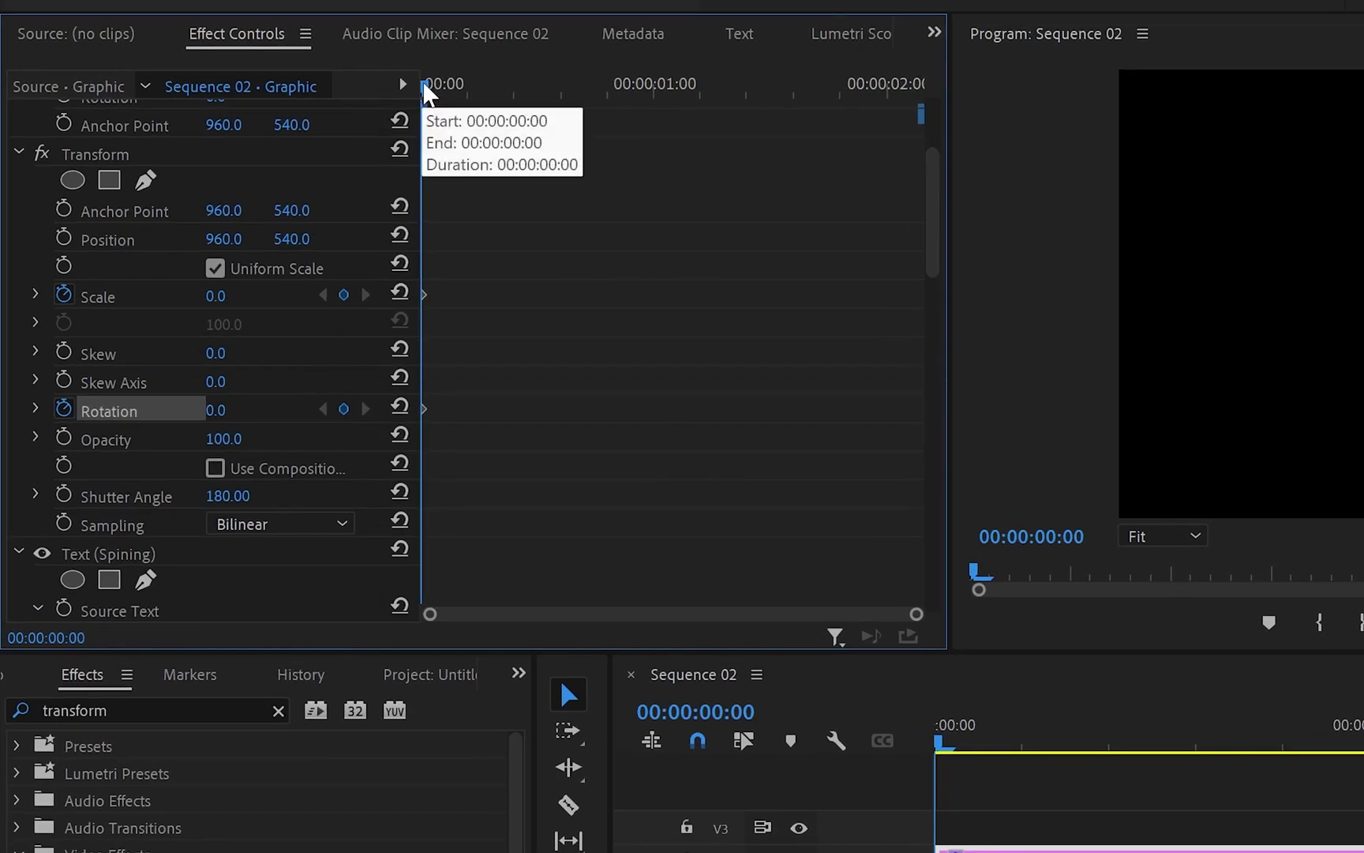
key("space")
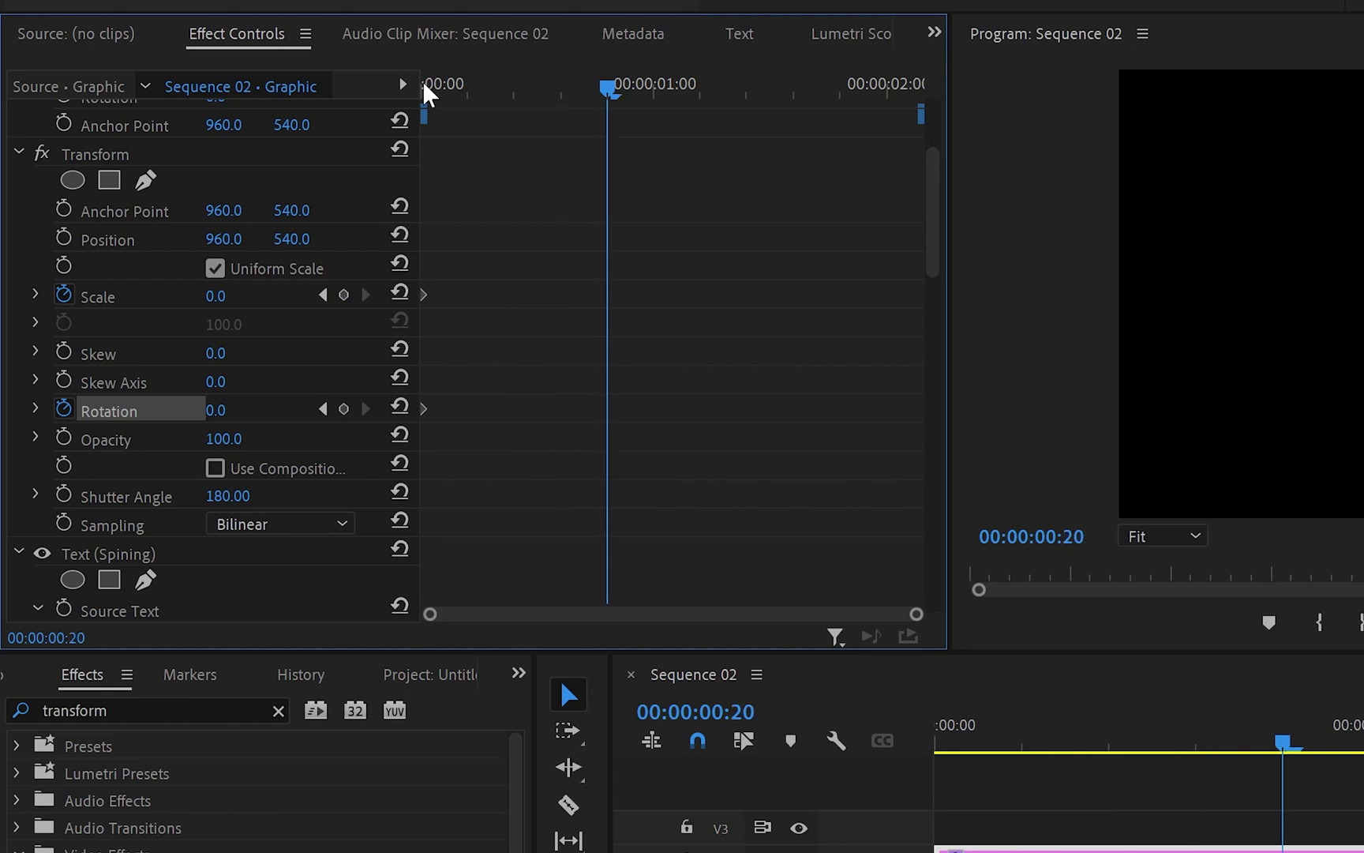
Step: At one second, set Scale to 100 and Rotation to 4x0.0°, then preview from the start
left_click(213, 296)
type("100")
key("Return")
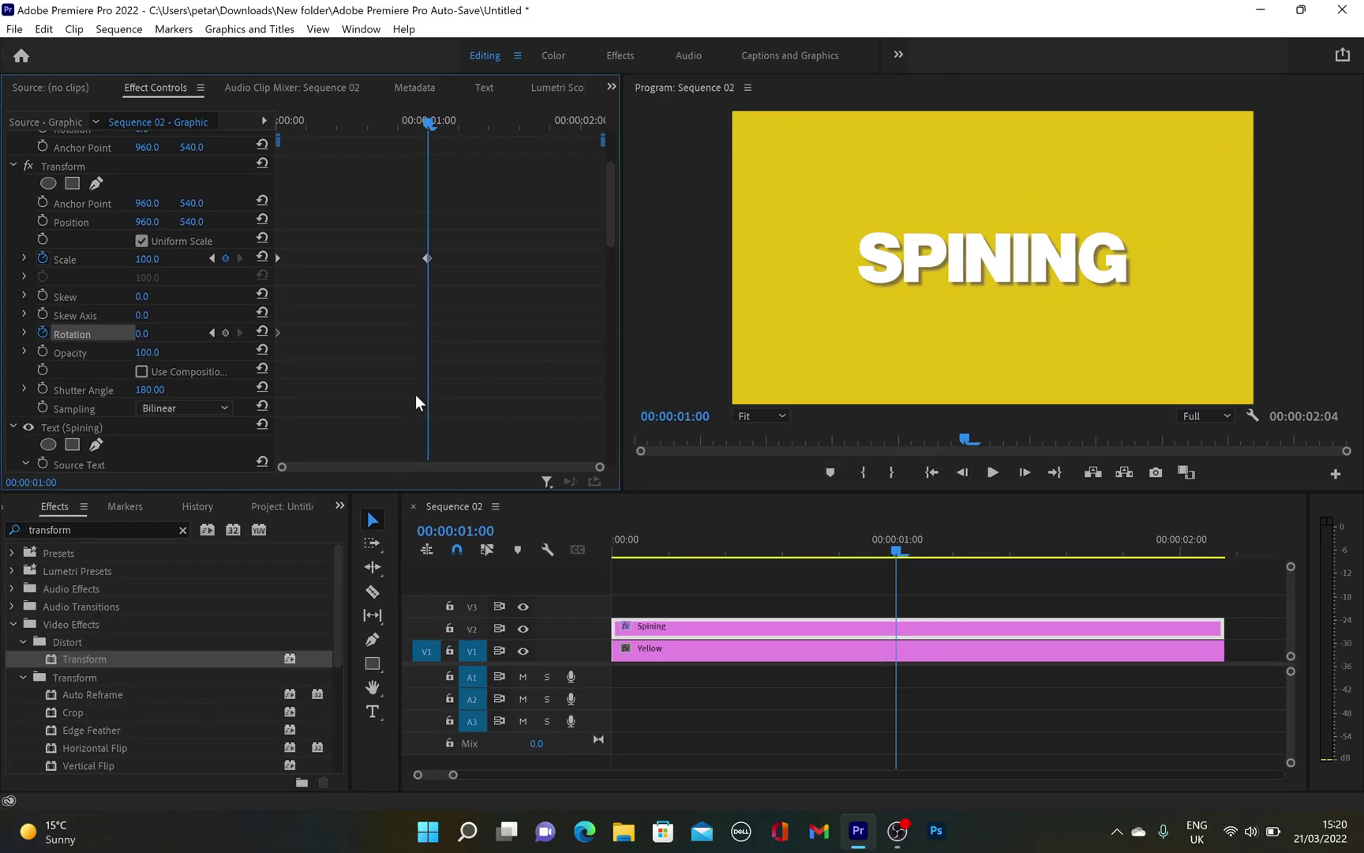
left_click(205, 396)
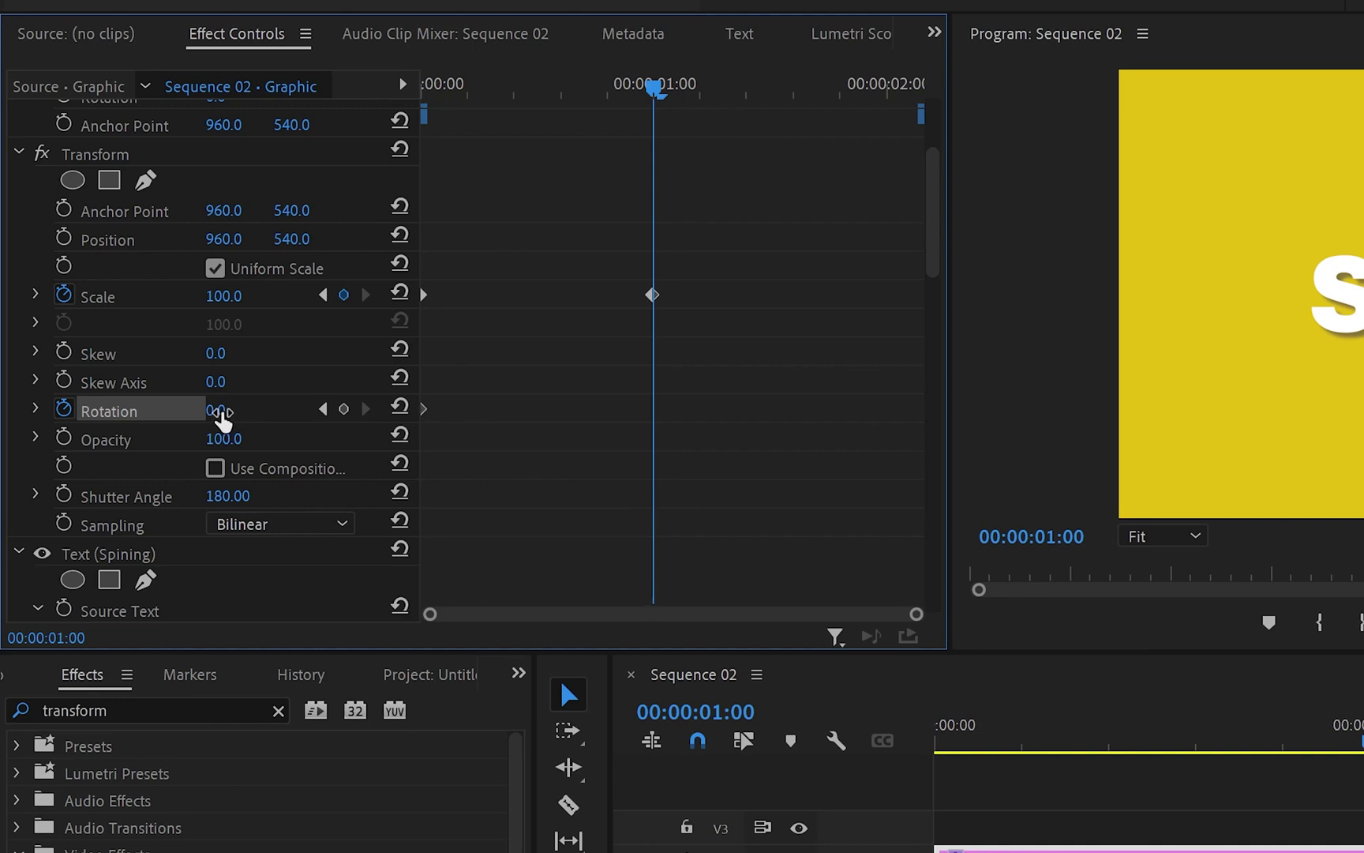
left_click_drag(218, 416, 551, 416)
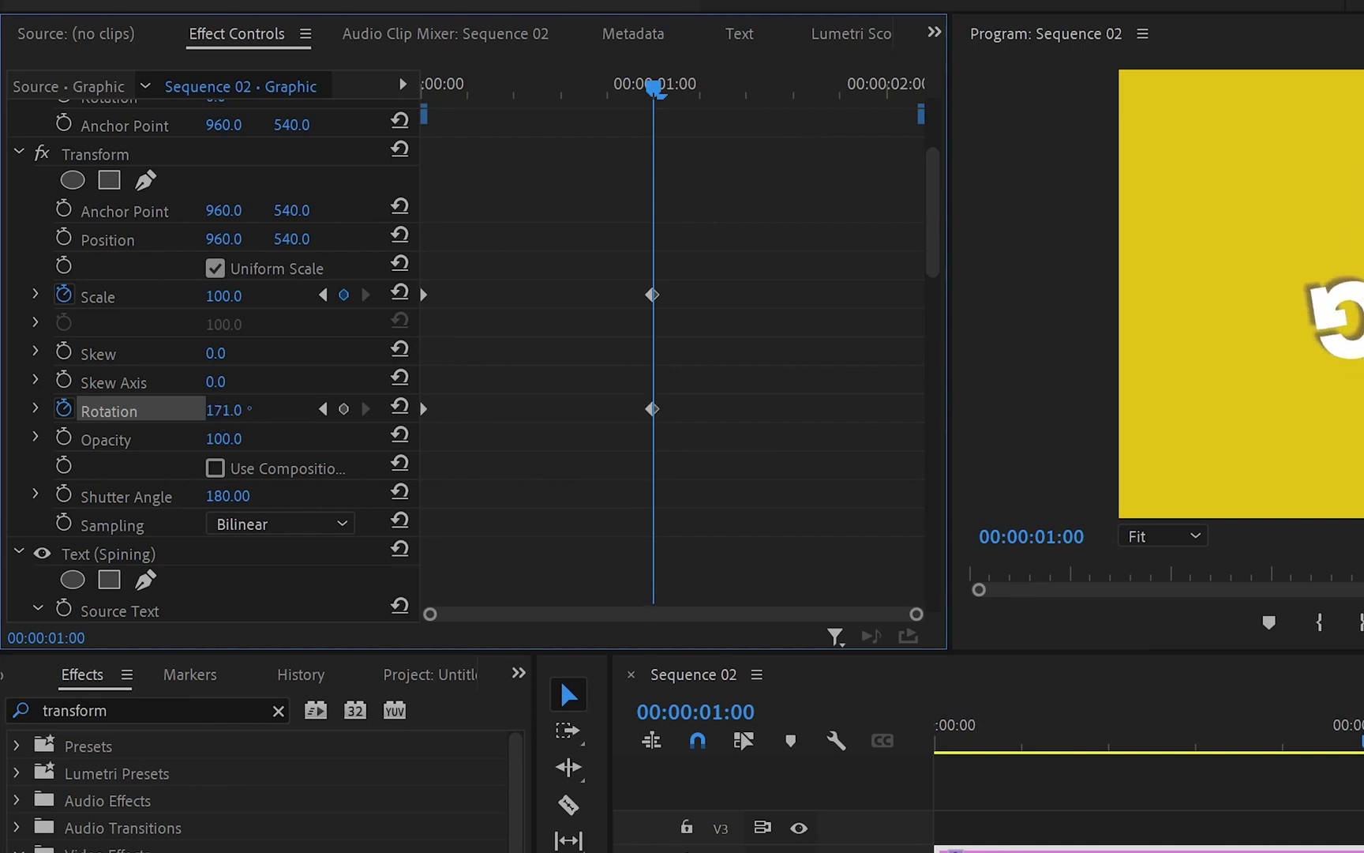
left_click_drag(224, 411, 554, 412)
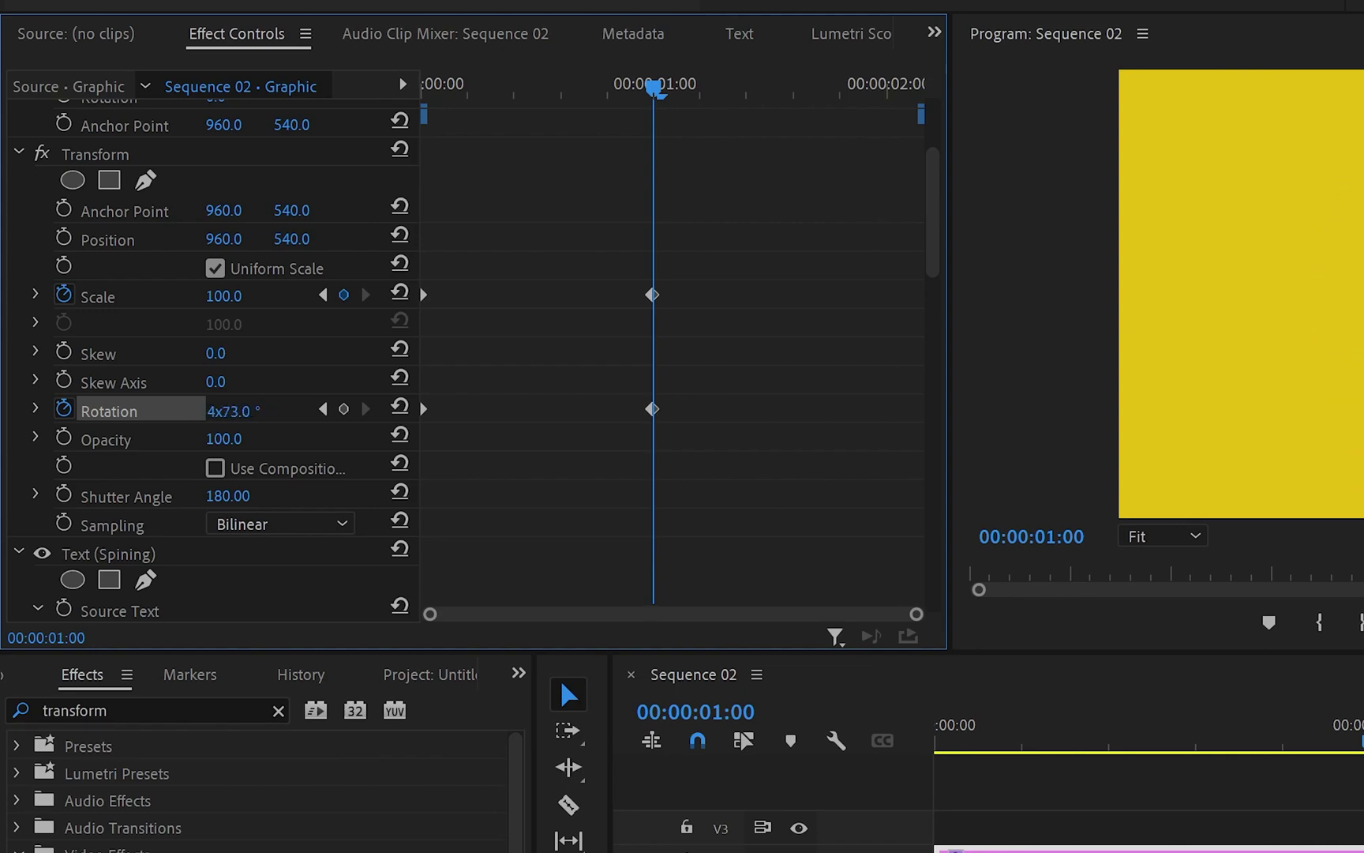
left_click_drag(235, 411, 895, 410)
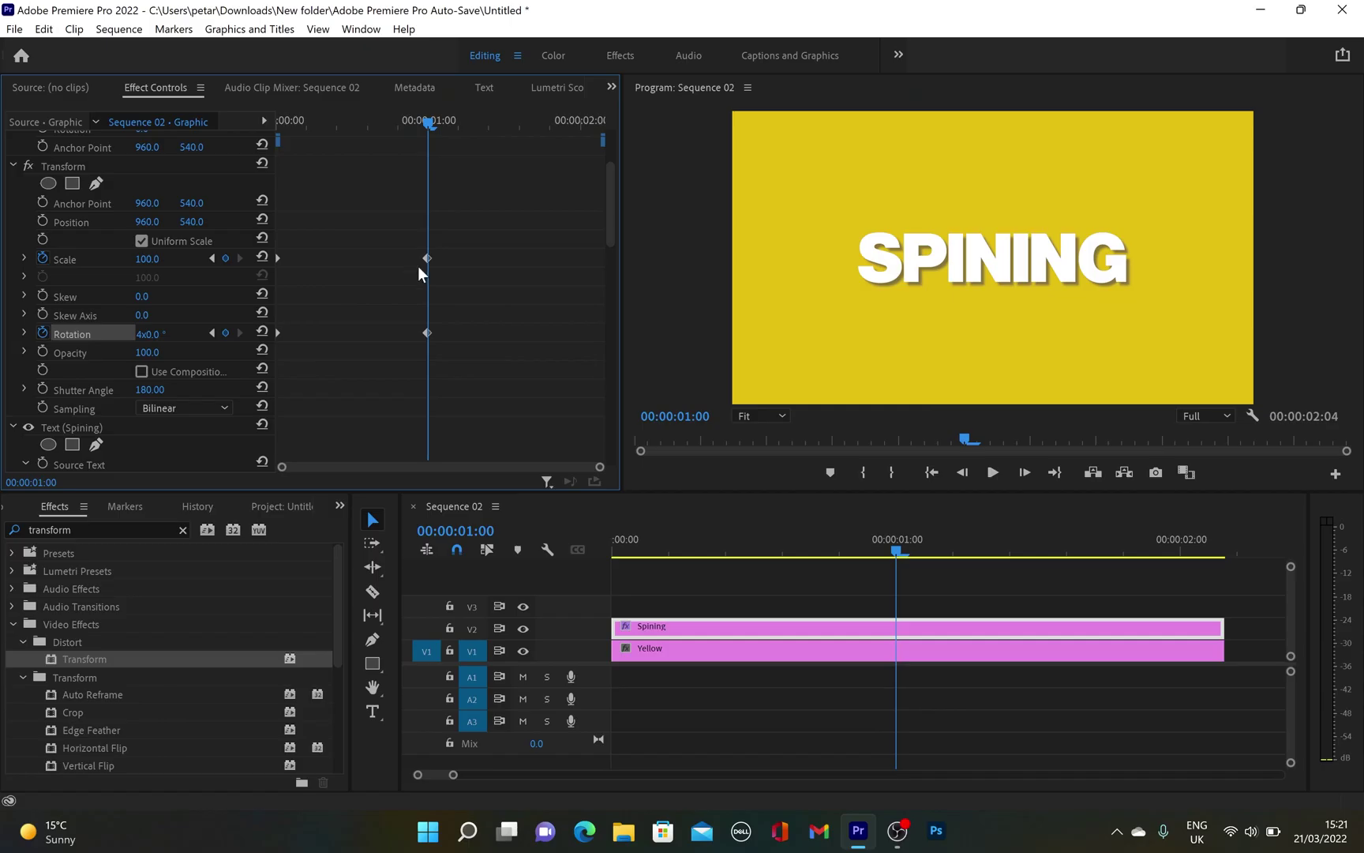
left_click_drag(427, 122, 166, 190)
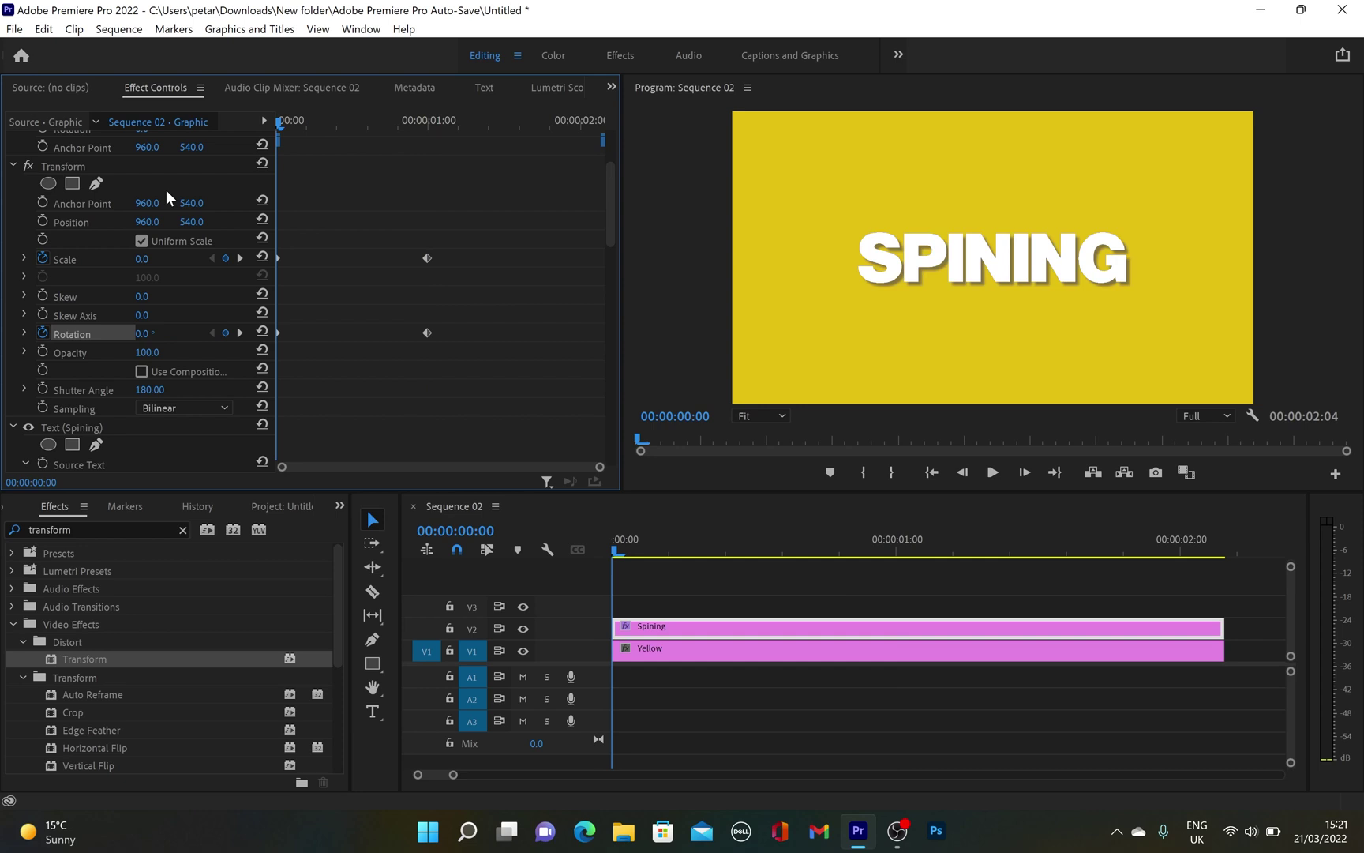
key("space")
key("space")
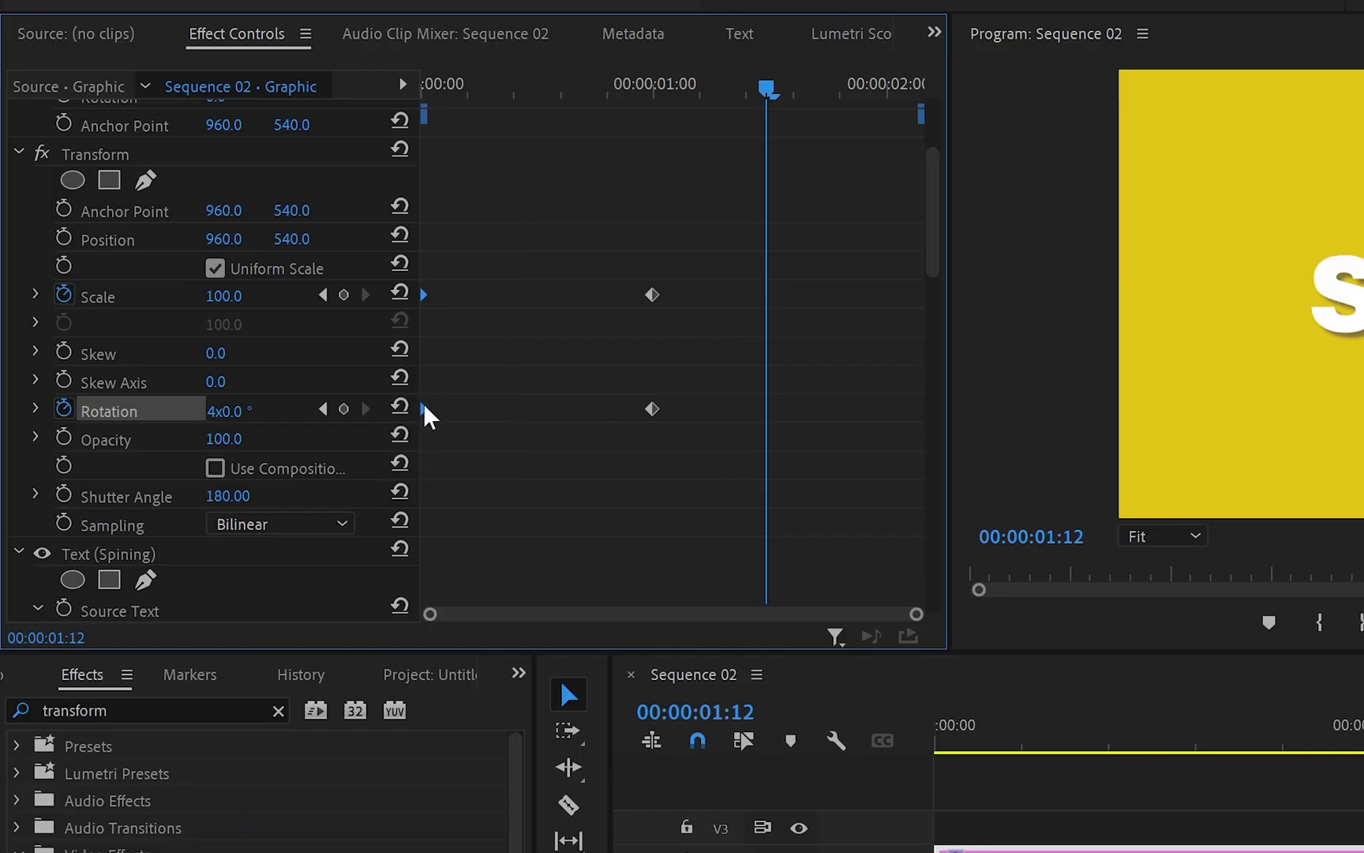
Step: Apply Ease Out to the starting keyframes and Ease In to the one-second keyframes, then replay
right_click(425, 407)
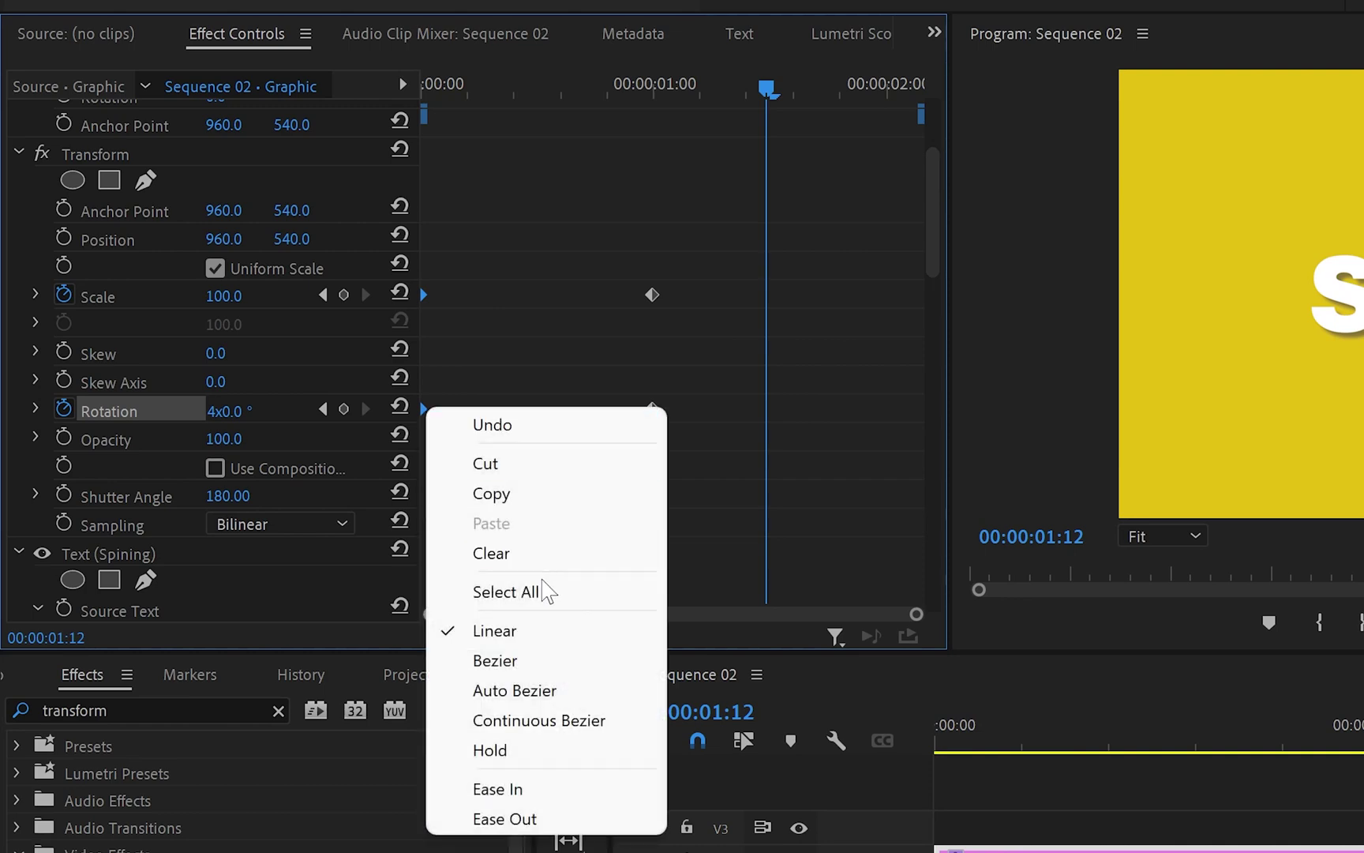
left_click(586, 819)
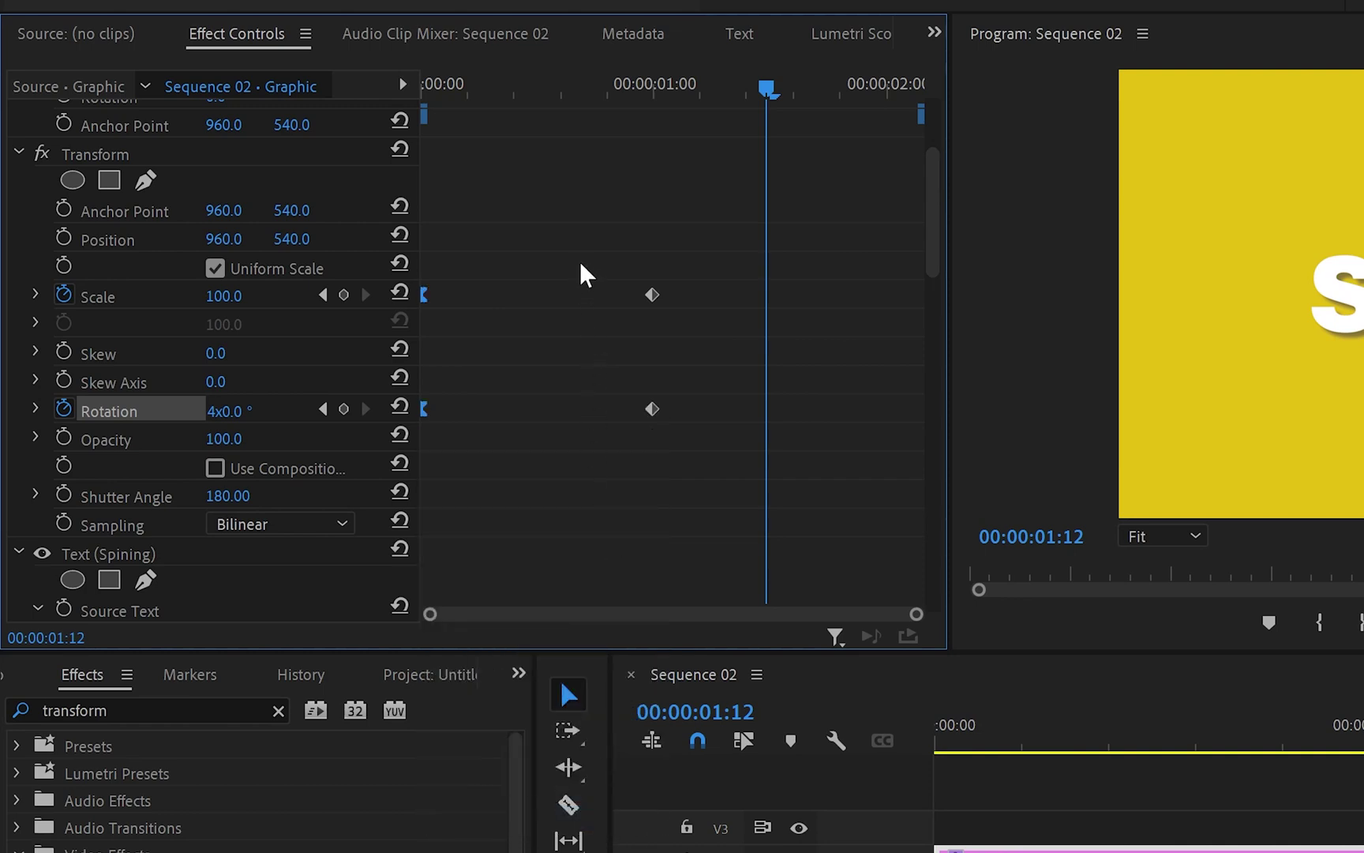
left_click_drag(583, 268, 703, 466)
right_click(652, 405)
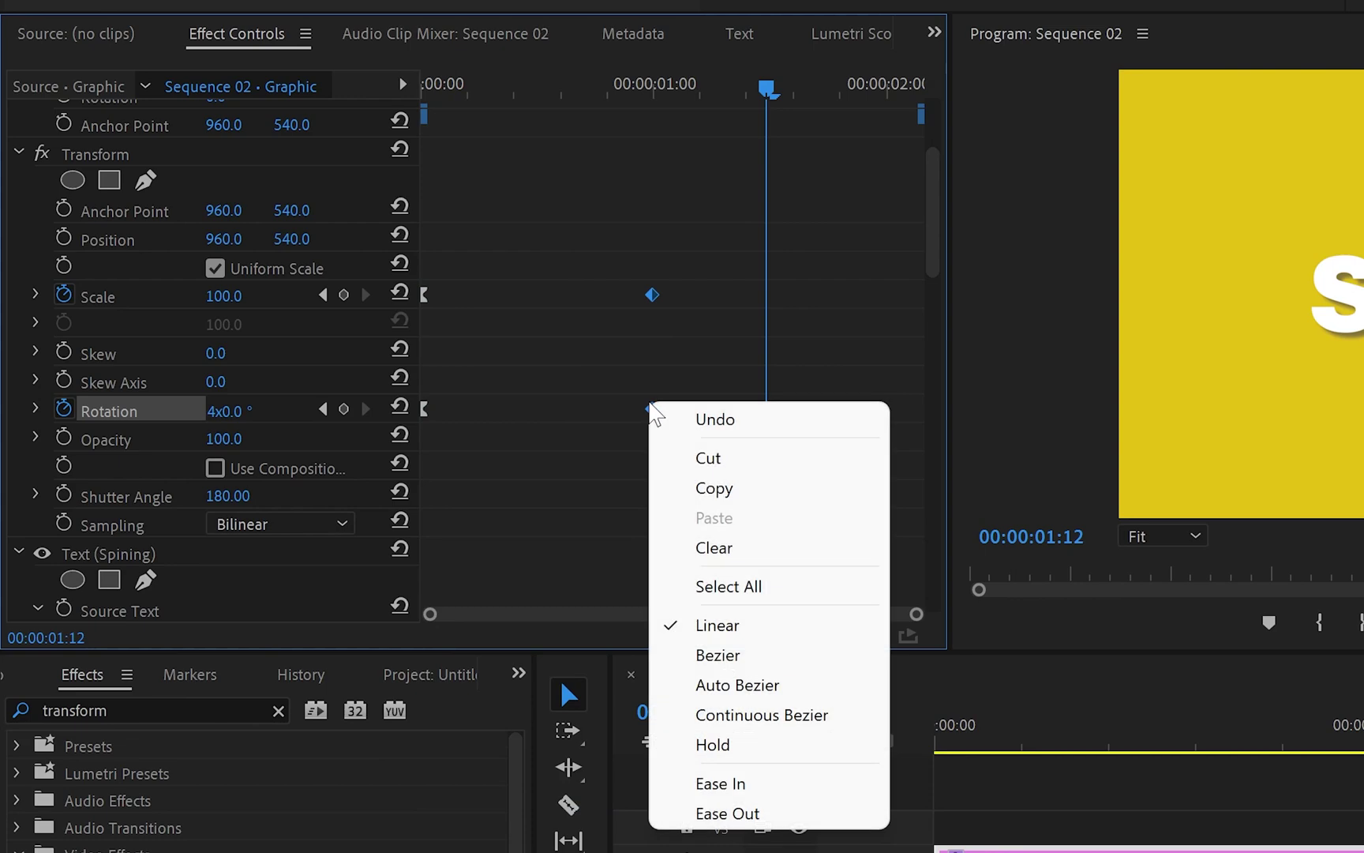
left_click(789, 781)
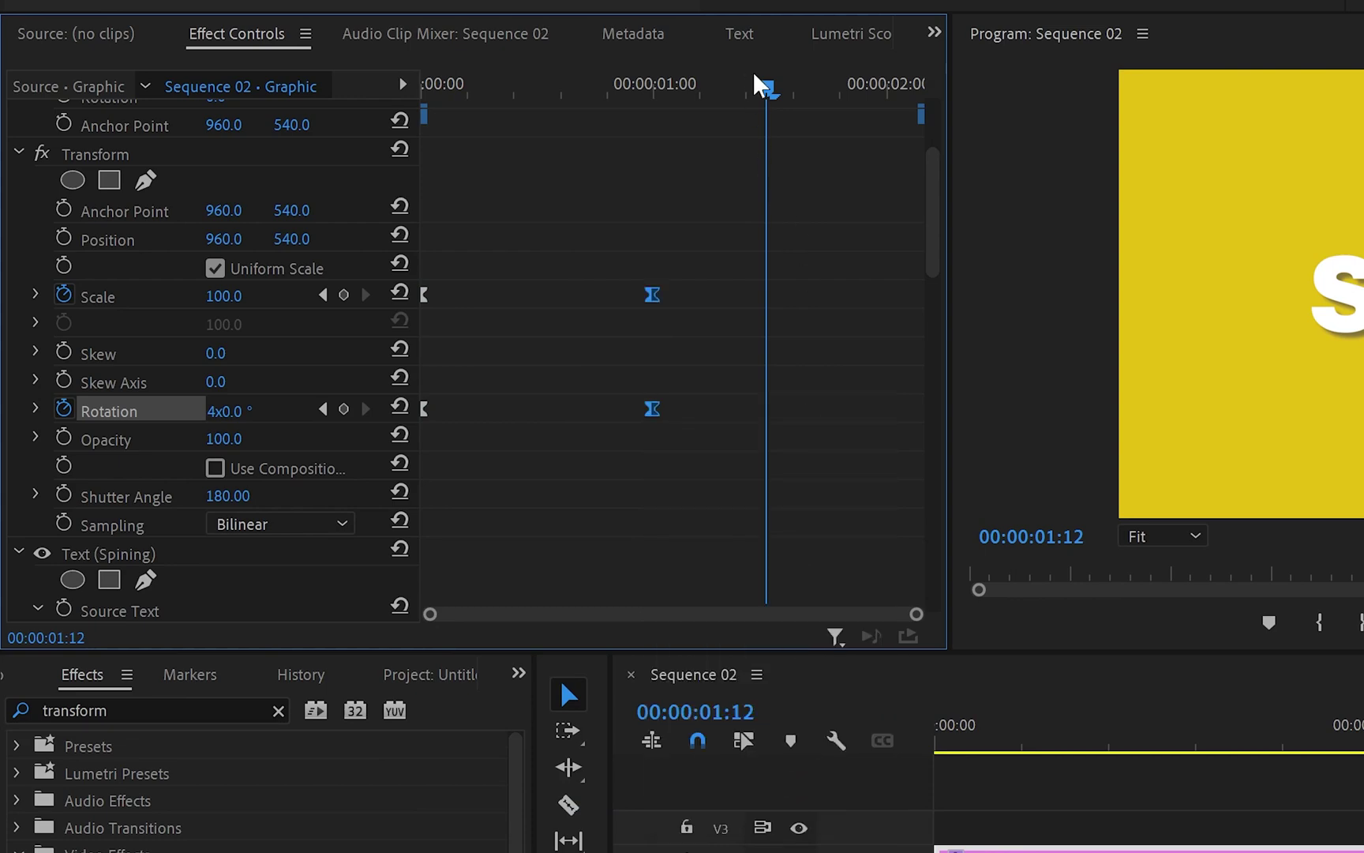
left_click_drag(765, 89, 61, 207)
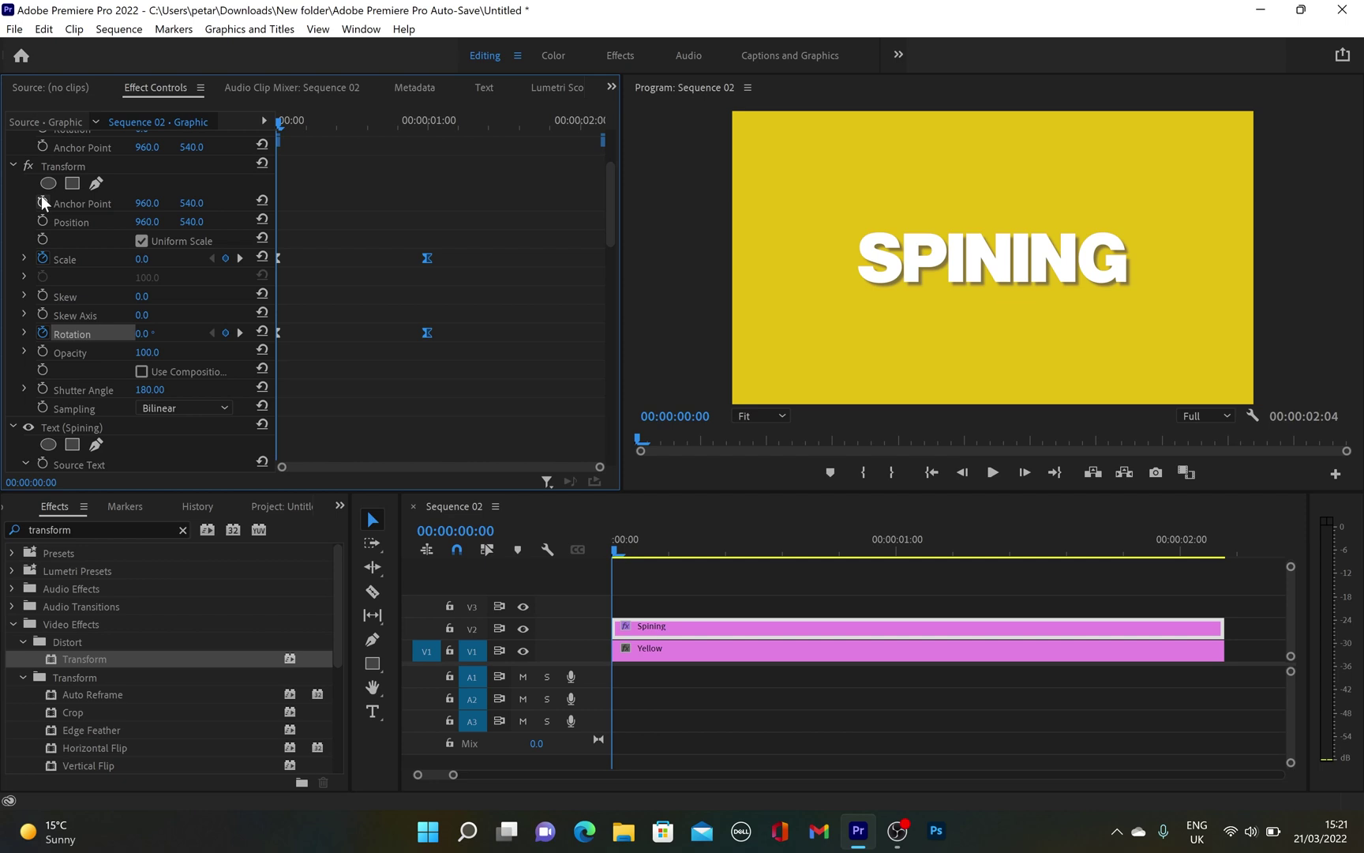
key("space")
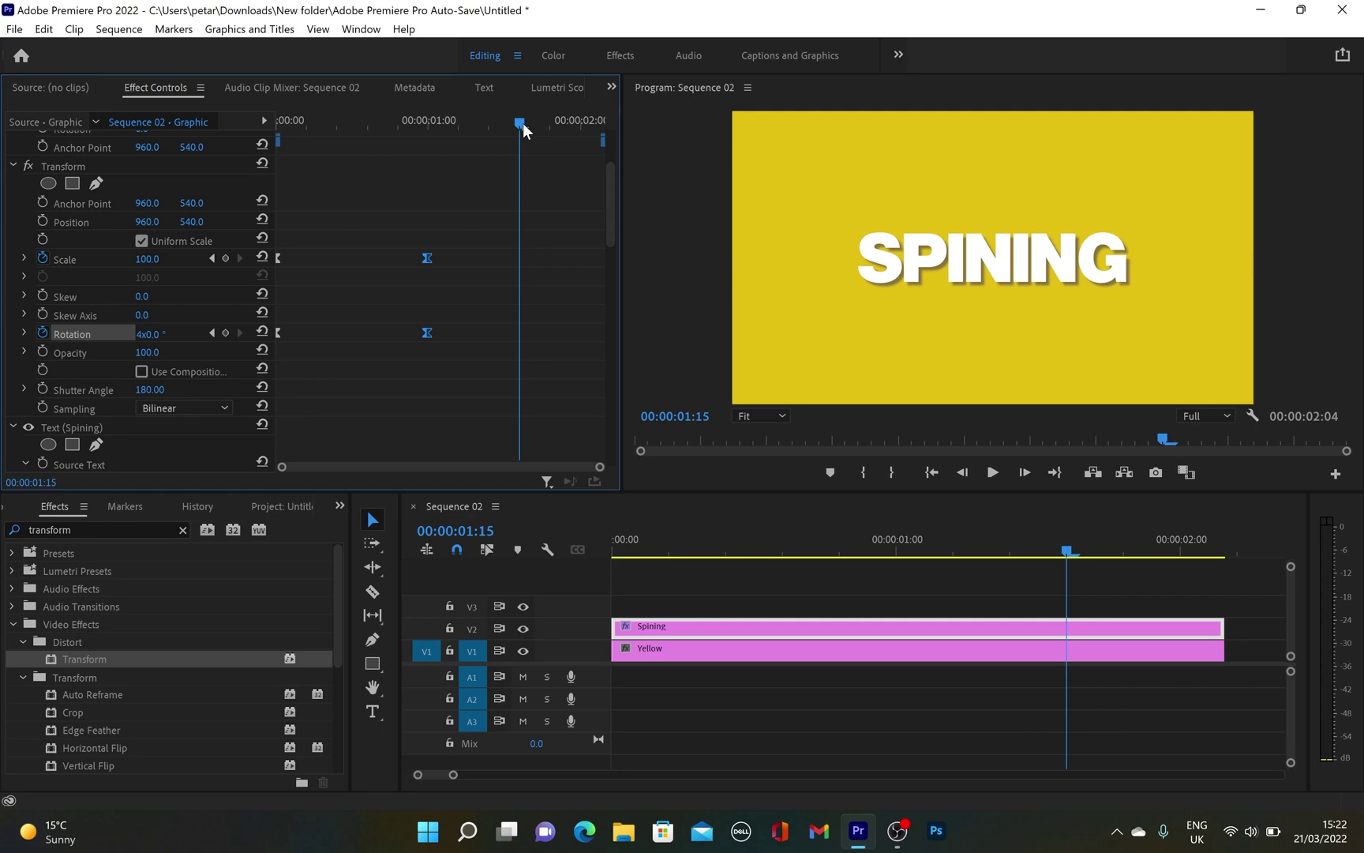
Step: At 00:00:01:04 set Scale to 90, then a few frames later back to 100
left_click_drag(523, 128, 453, 129)
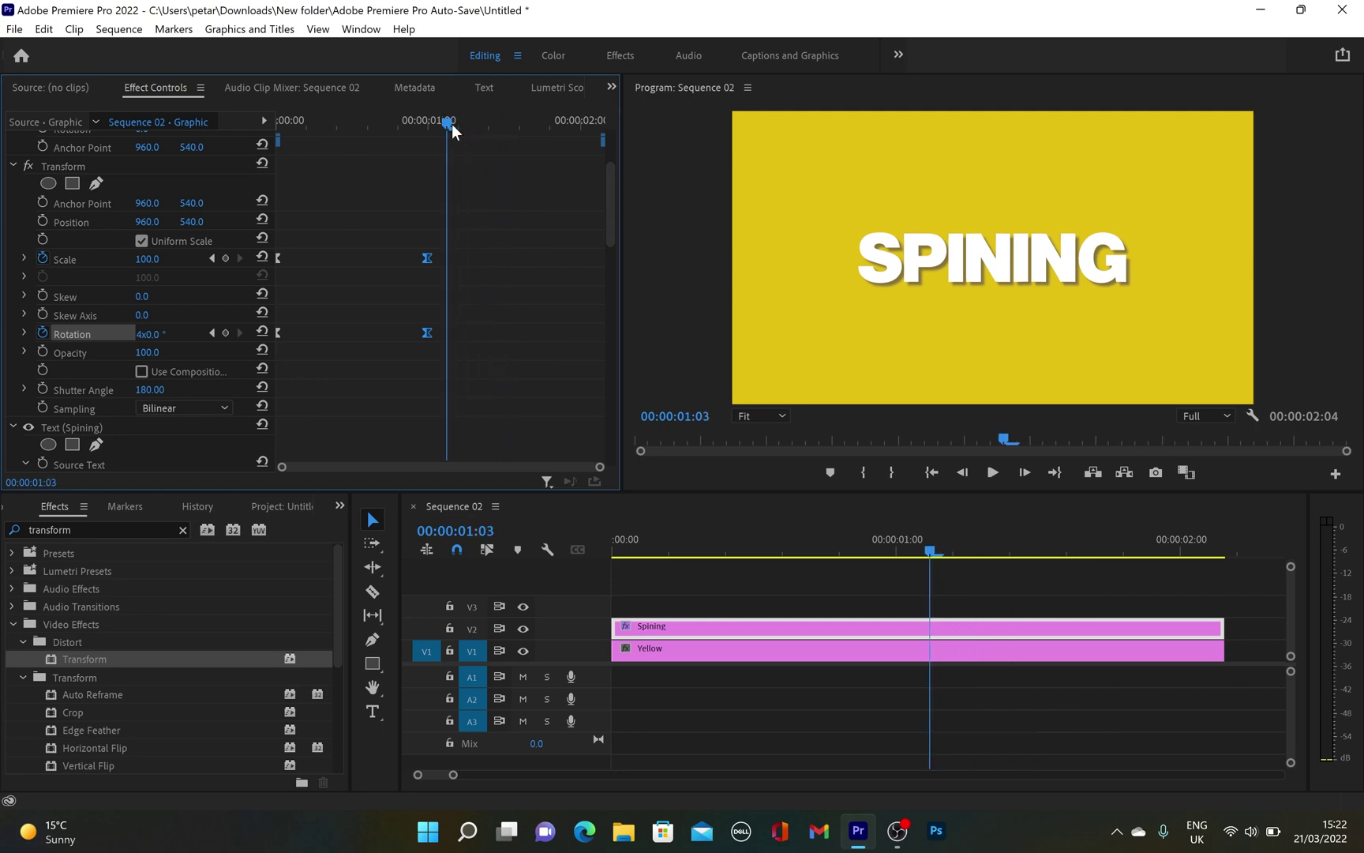
left_click_drag(453, 130, 457, 130)
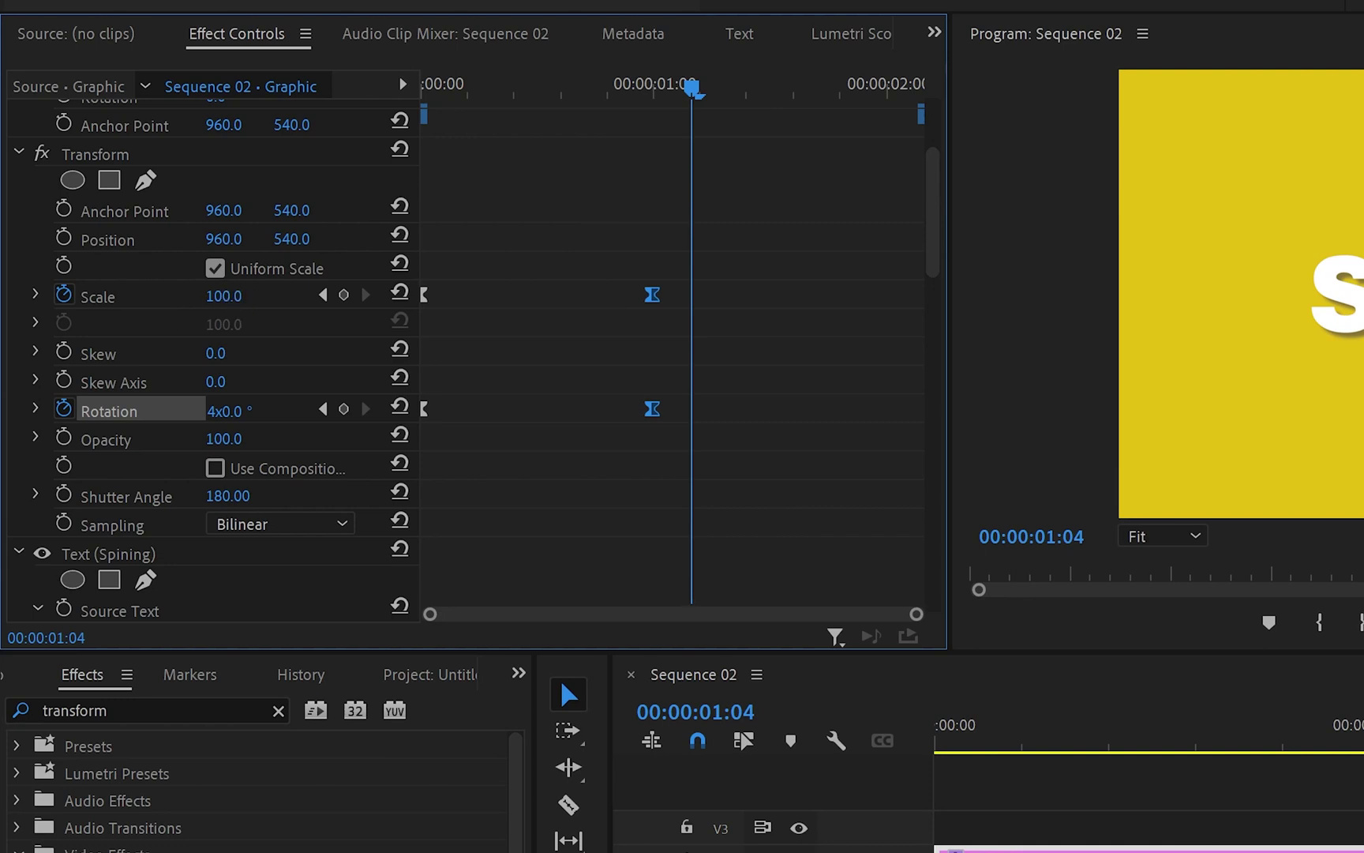
mouse_move(224, 294)
left_mouse_down()
mouse_move(203, 296)
mouse_move(244, 295)
left_mouse_up()
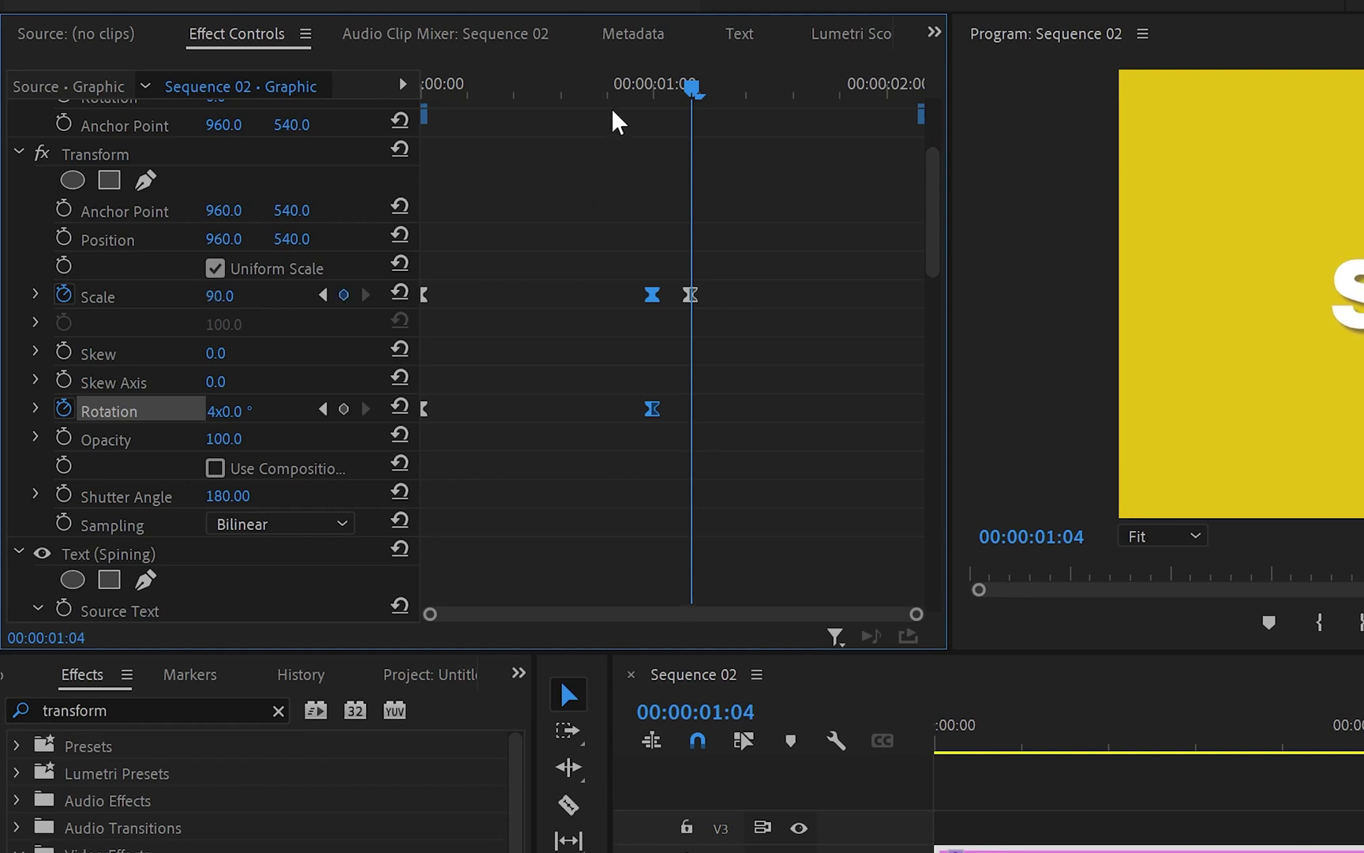
key("shift+Right")
left_click_drag(147, 260, 159, 259)
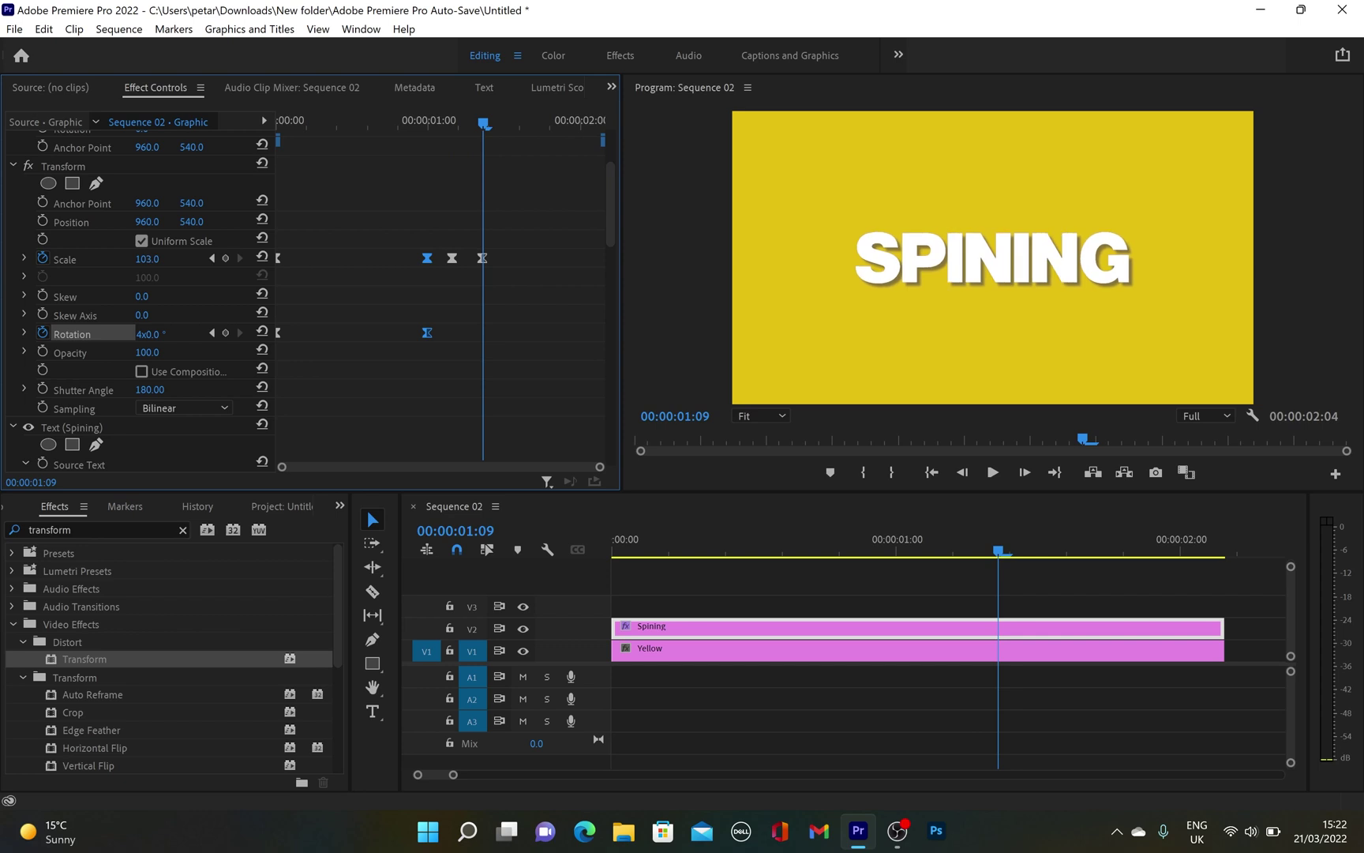
Step: Play the bounce animation from the start of the sequence
key("Home")
key("space")
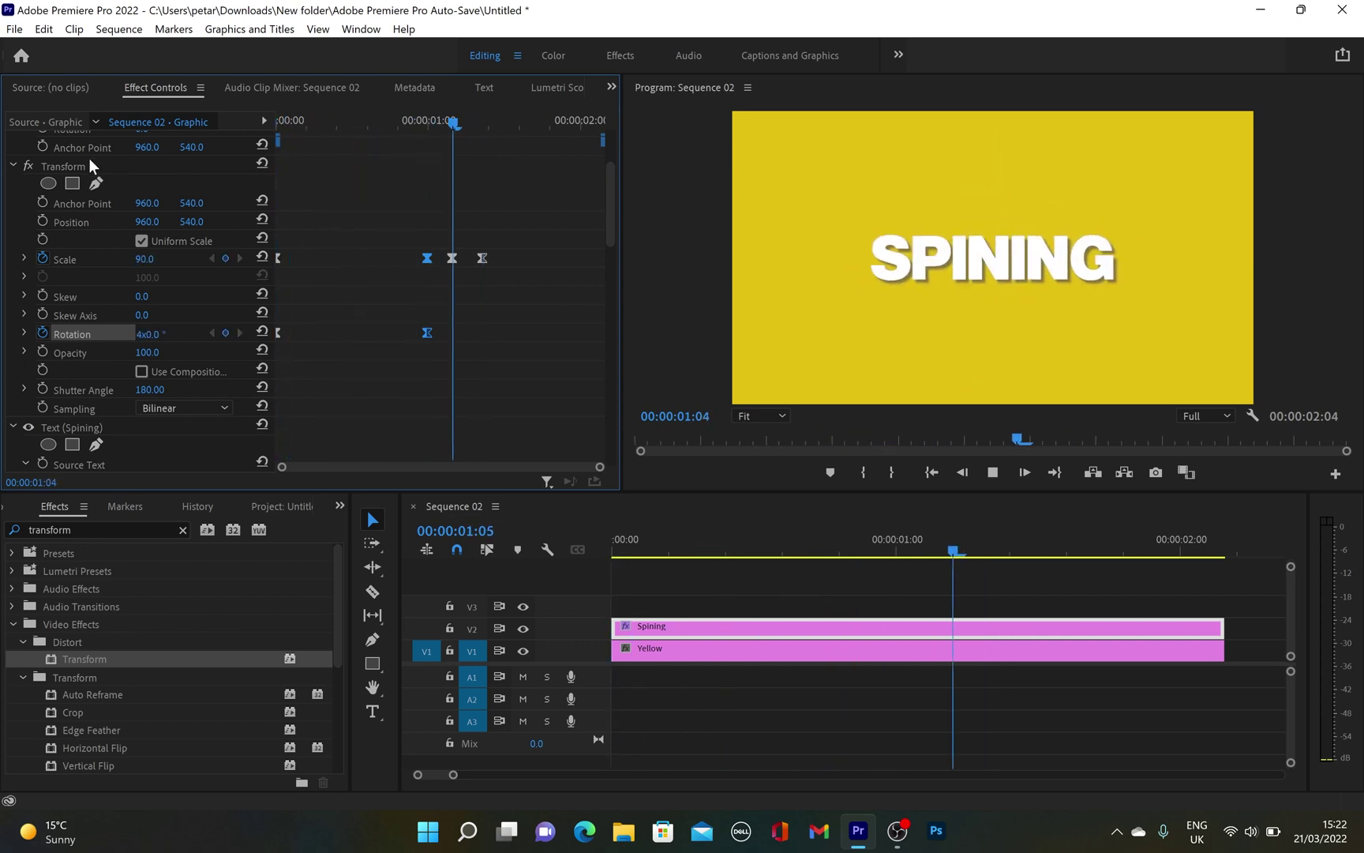
key("space")
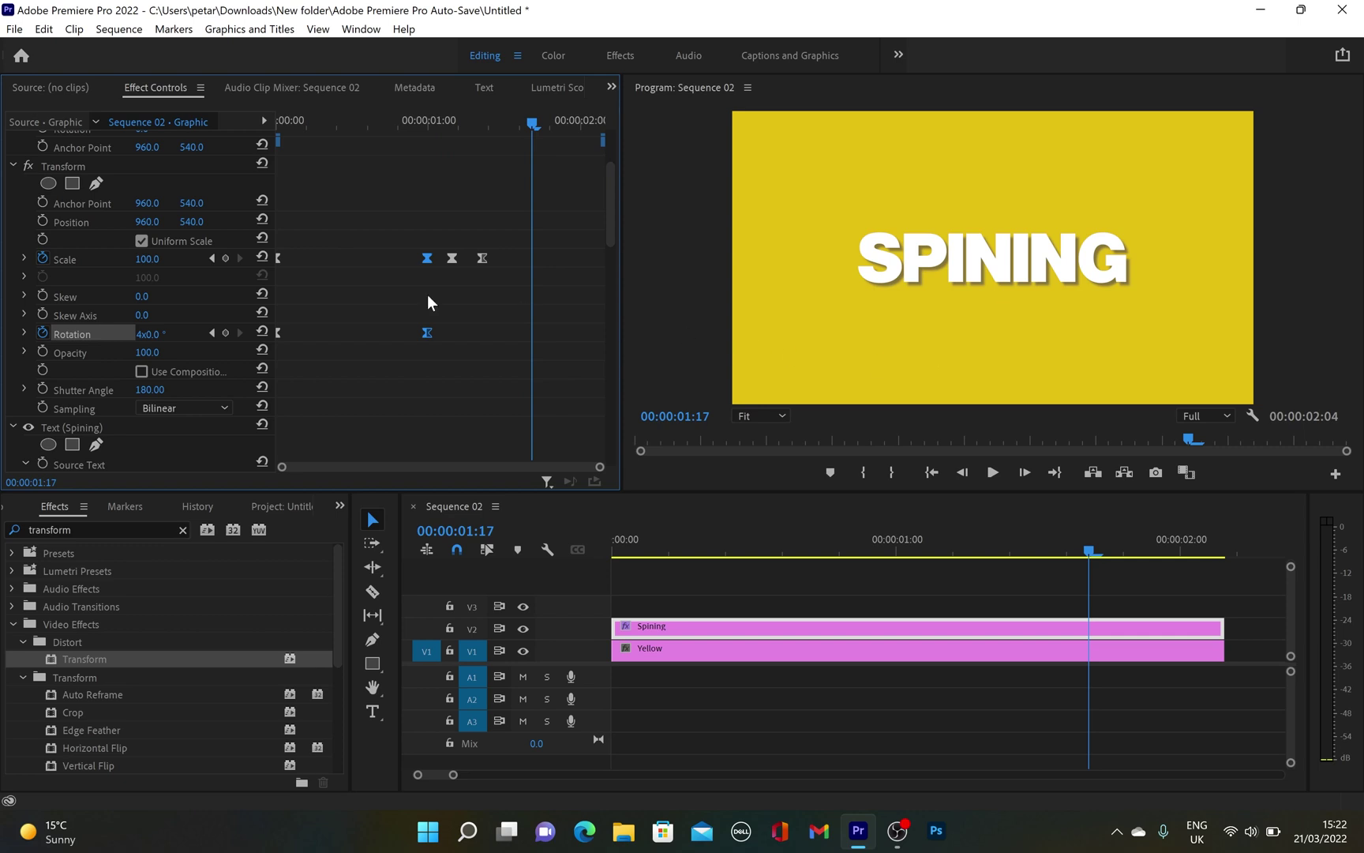
Step: Place the ES_Whip Spin Twirl sound effect on track A1 at 00:00
left_click(183, 530)
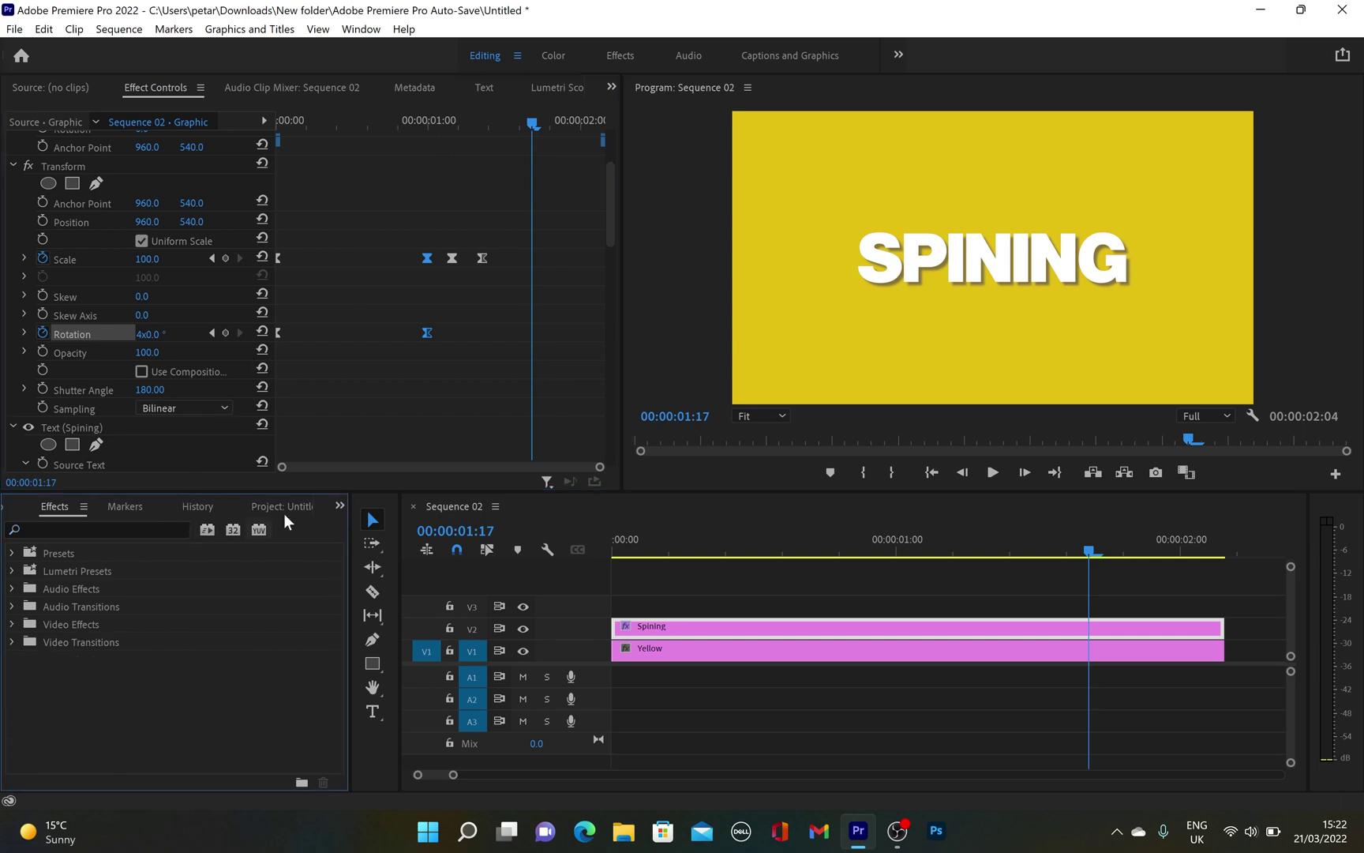
left_click(339, 506)
left_click(382, 643)
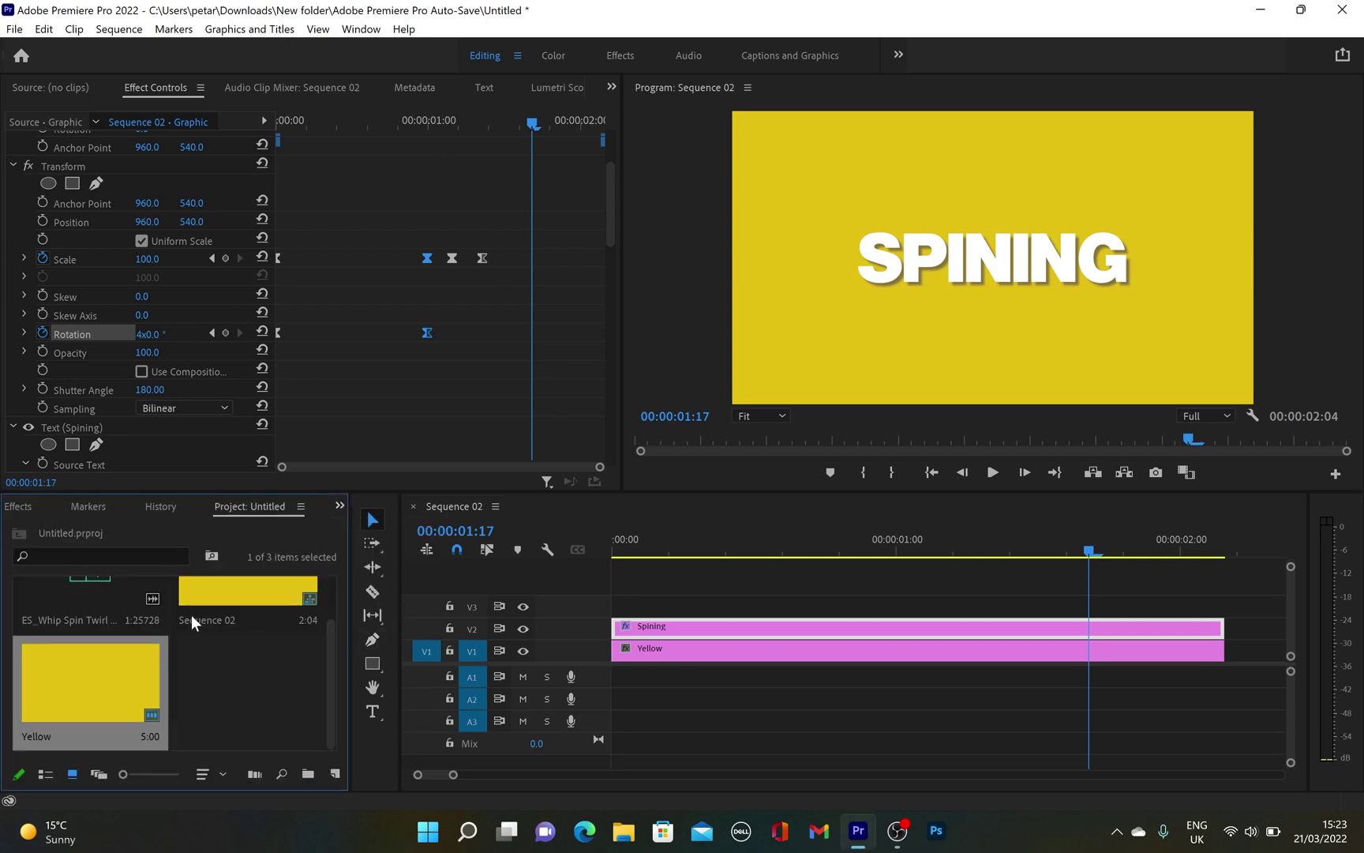
scroll(191, 614, "up", 1)
left_click_drag(119, 623, 550, 676)
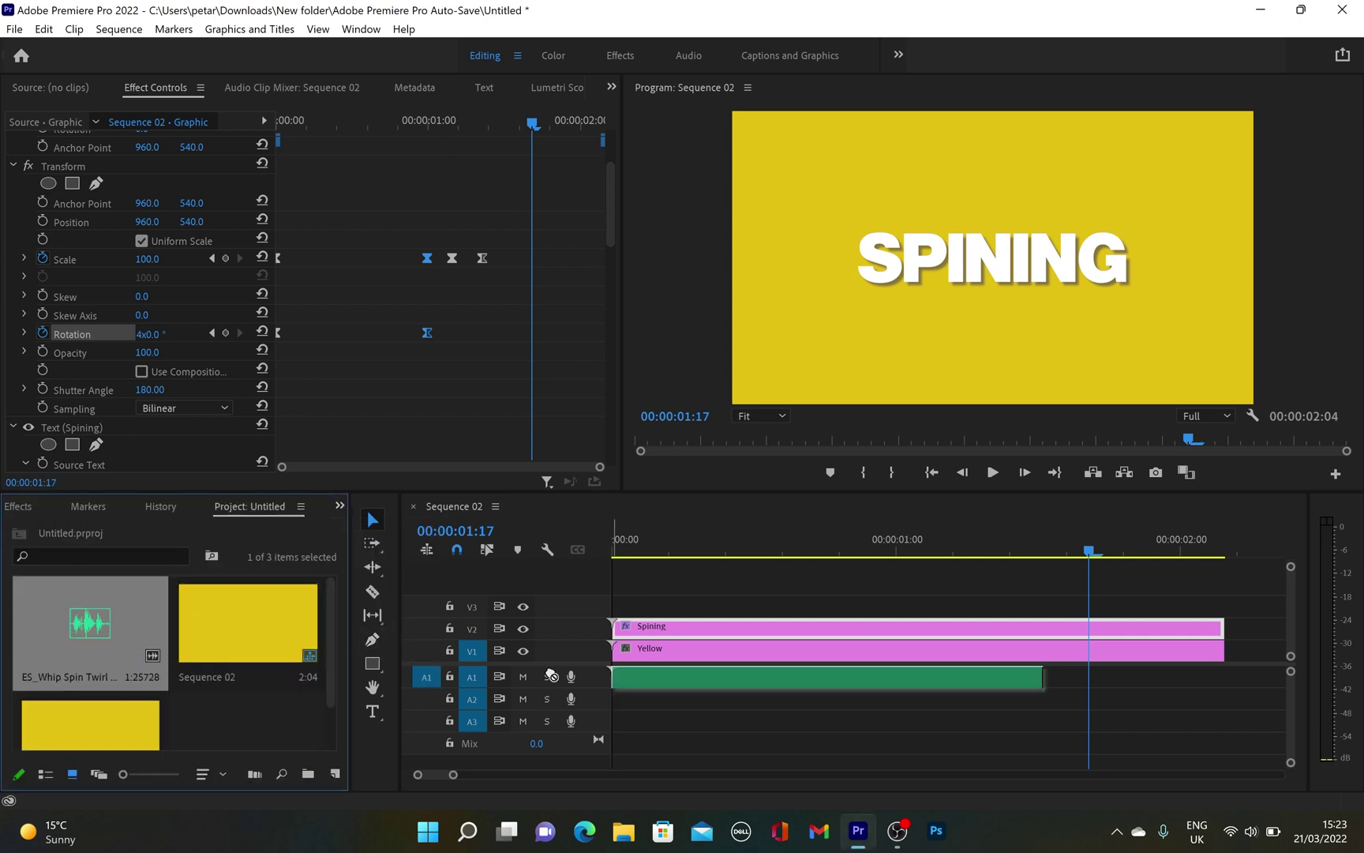
left_click_drag(551, 676, 622, 678)
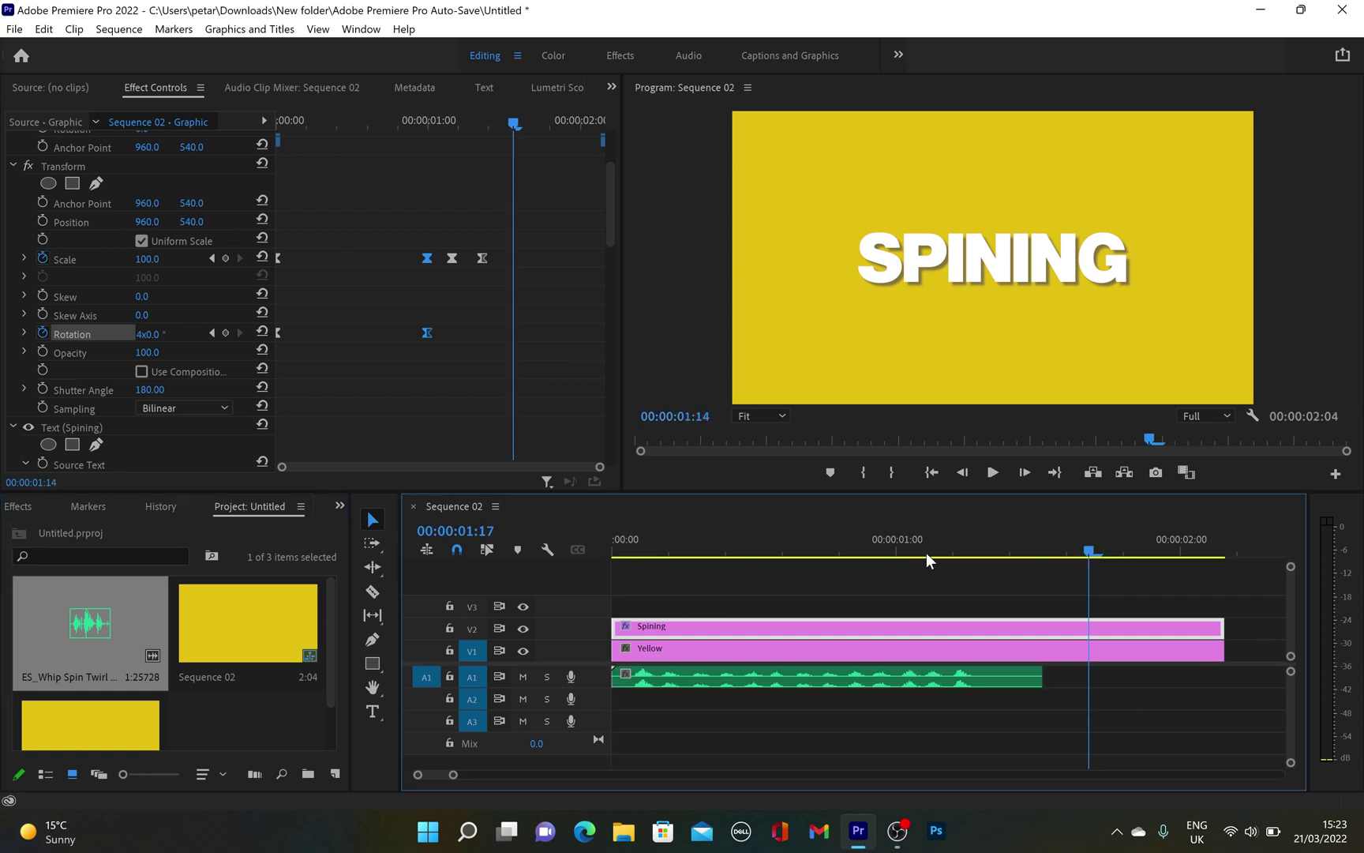
Step: Preview the sequence from the start with the title and its whip sound
key("Home")
key("space")
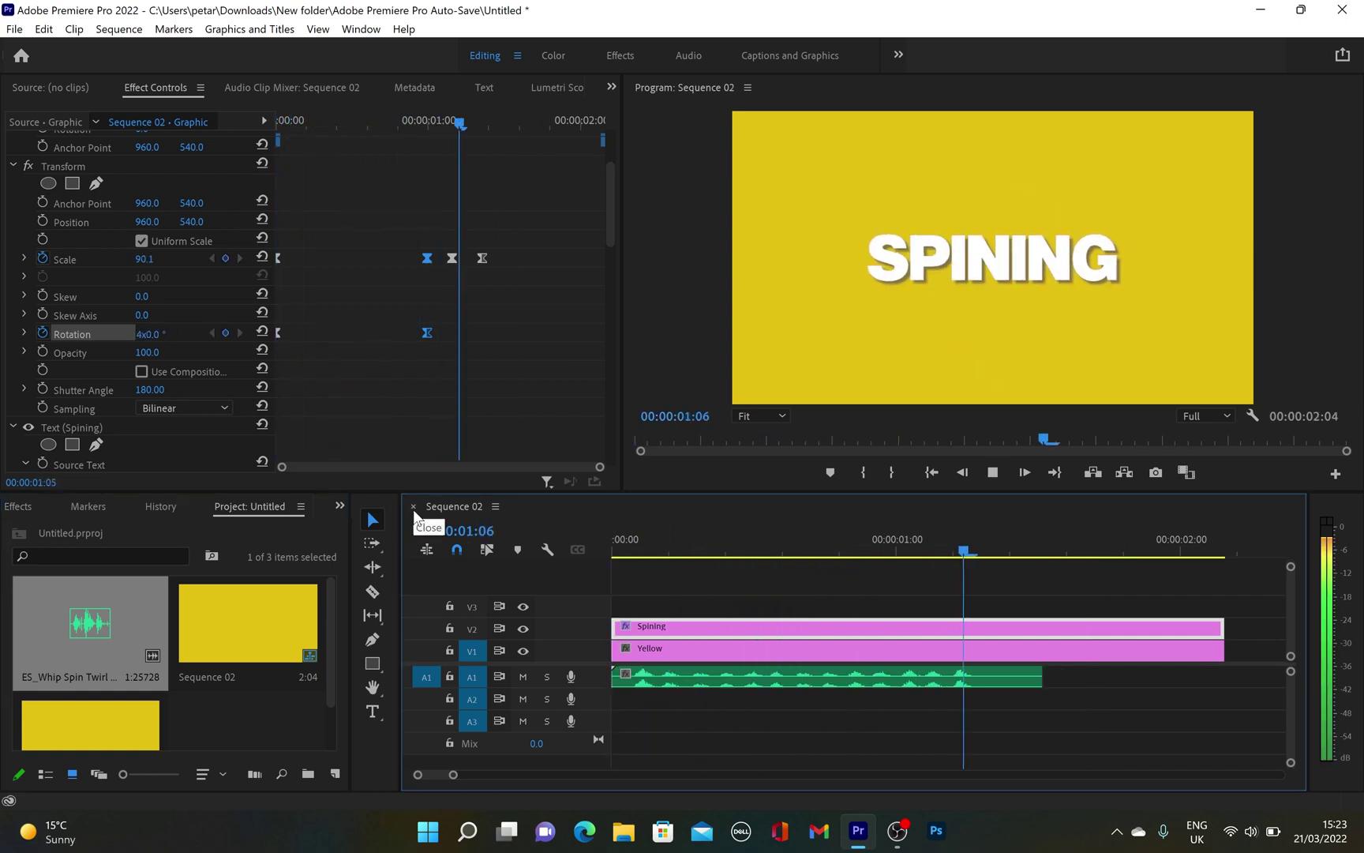
key("space")
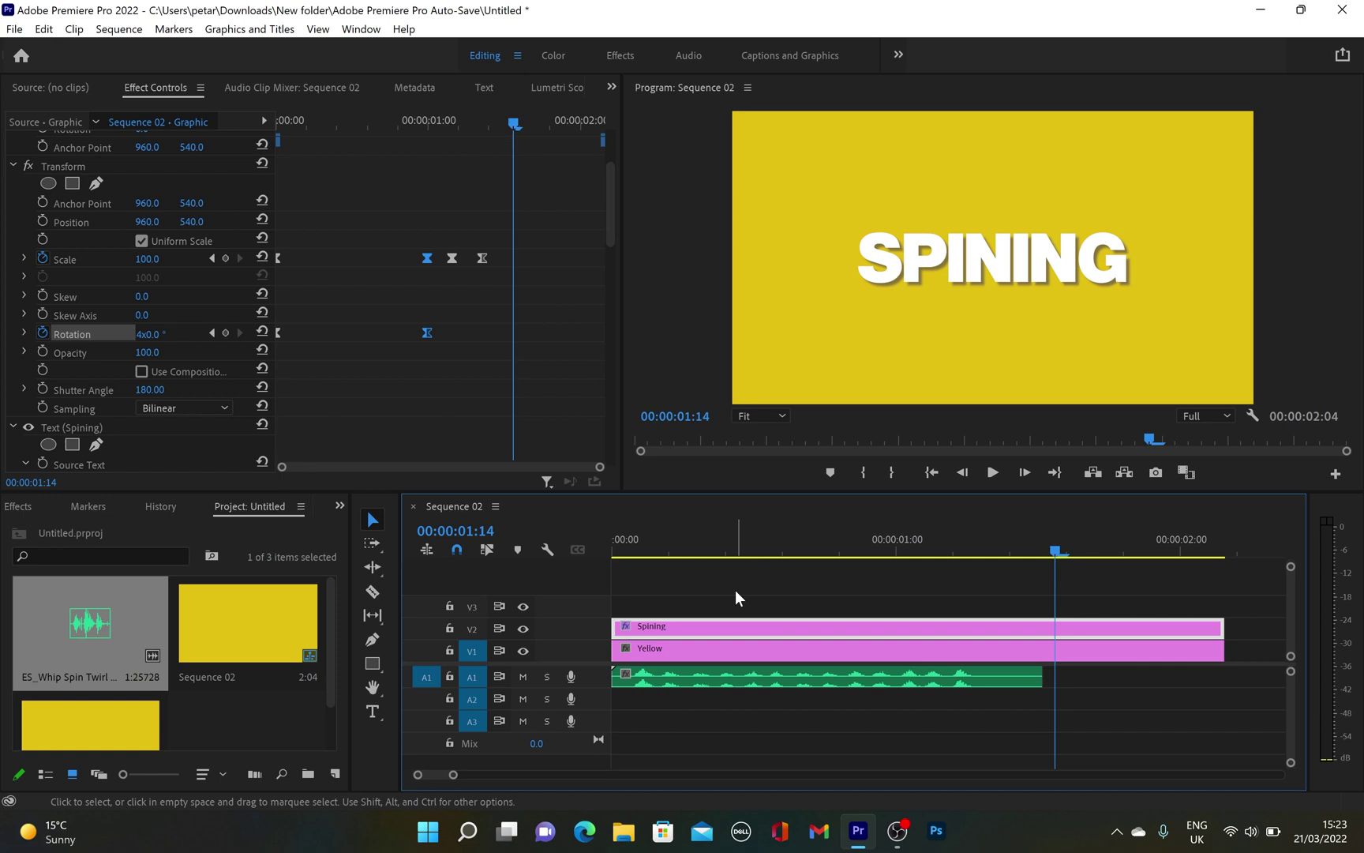
Step: Give the Yellow clip a Lumetri vignette: amount -1.7, midpoint 47, roundness -10
left_click(555, 56)
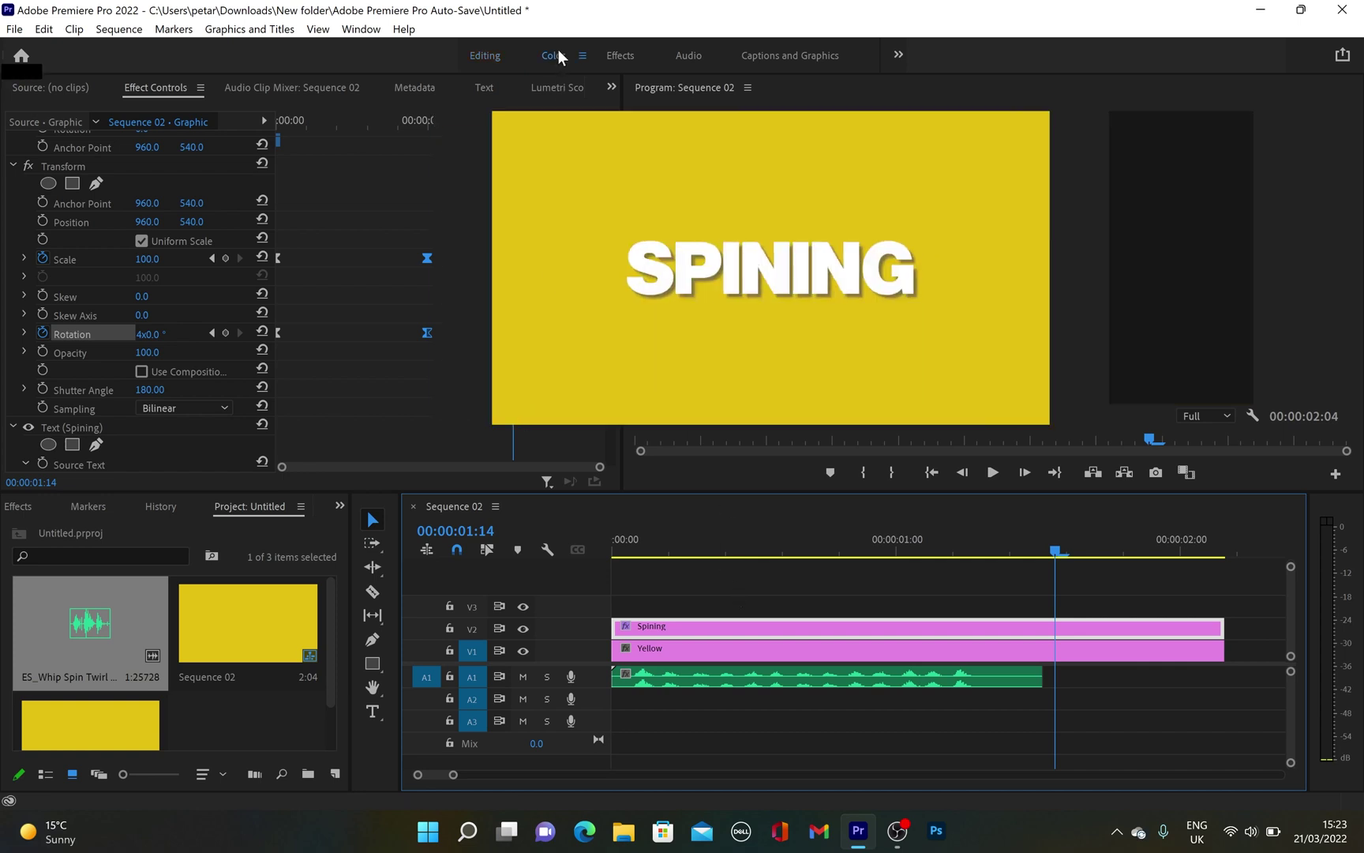
left_click(725, 668)
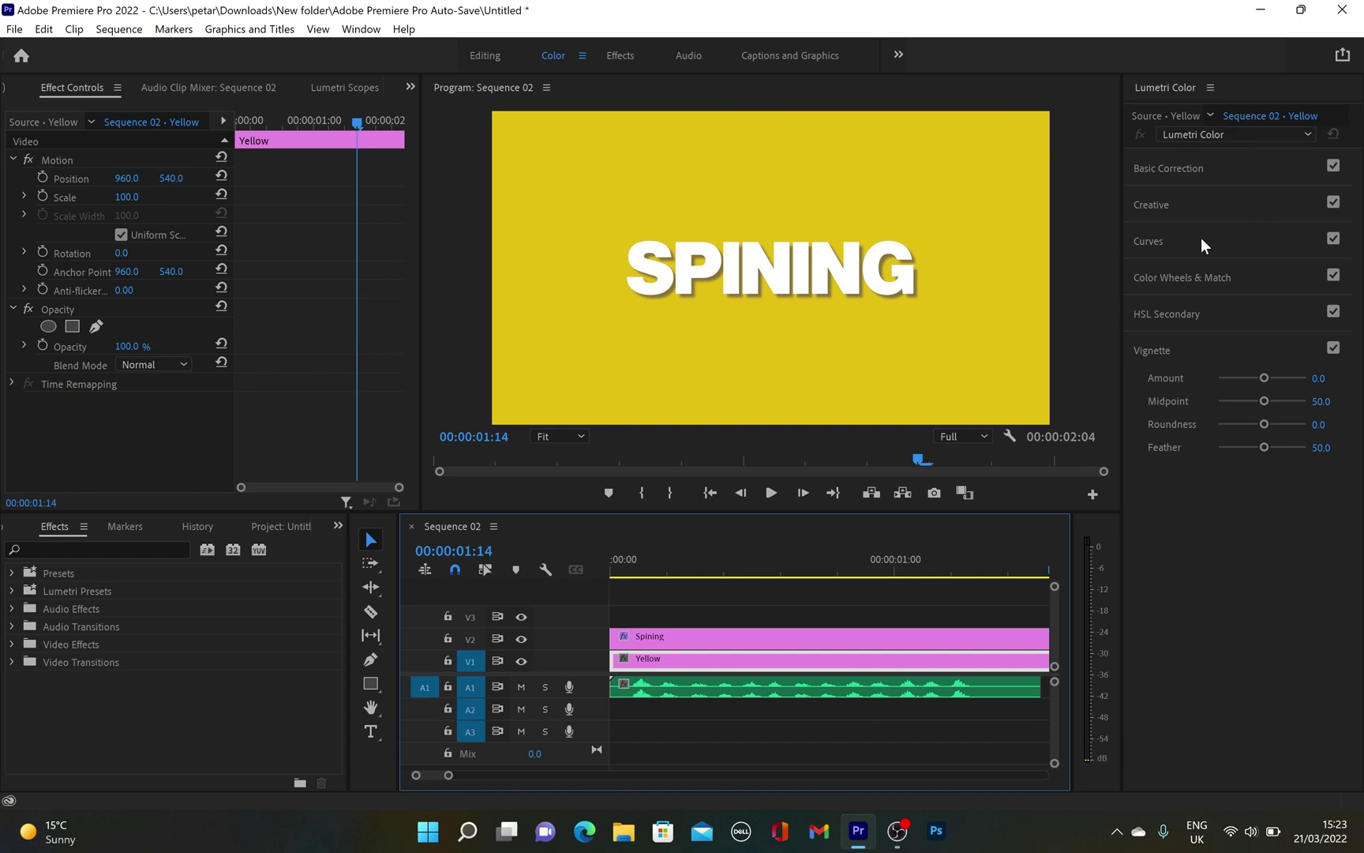
left_click(1188, 358)
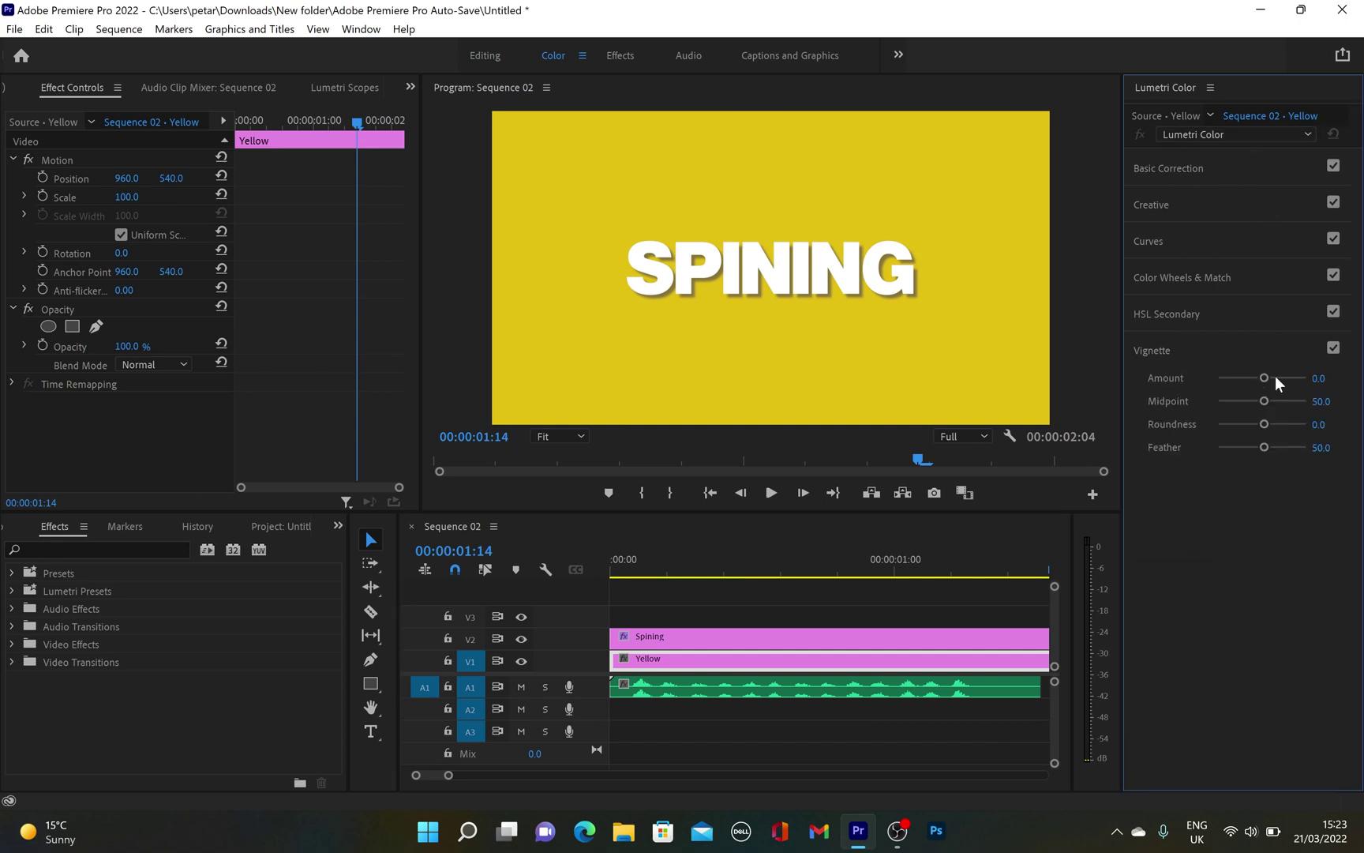
left_click_drag(1265, 378, 1237, 384)
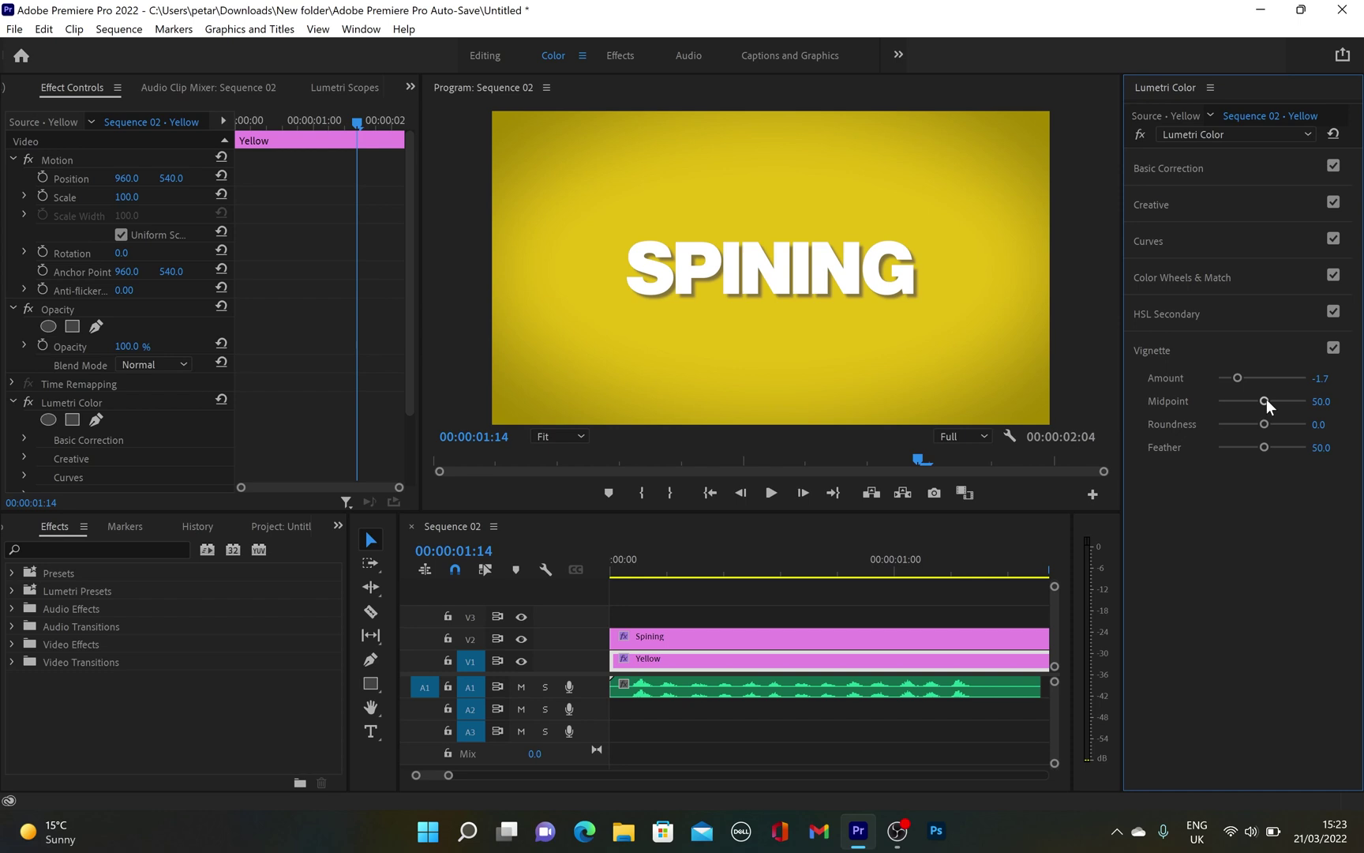
left_click_drag(1265, 400, 1258, 424)
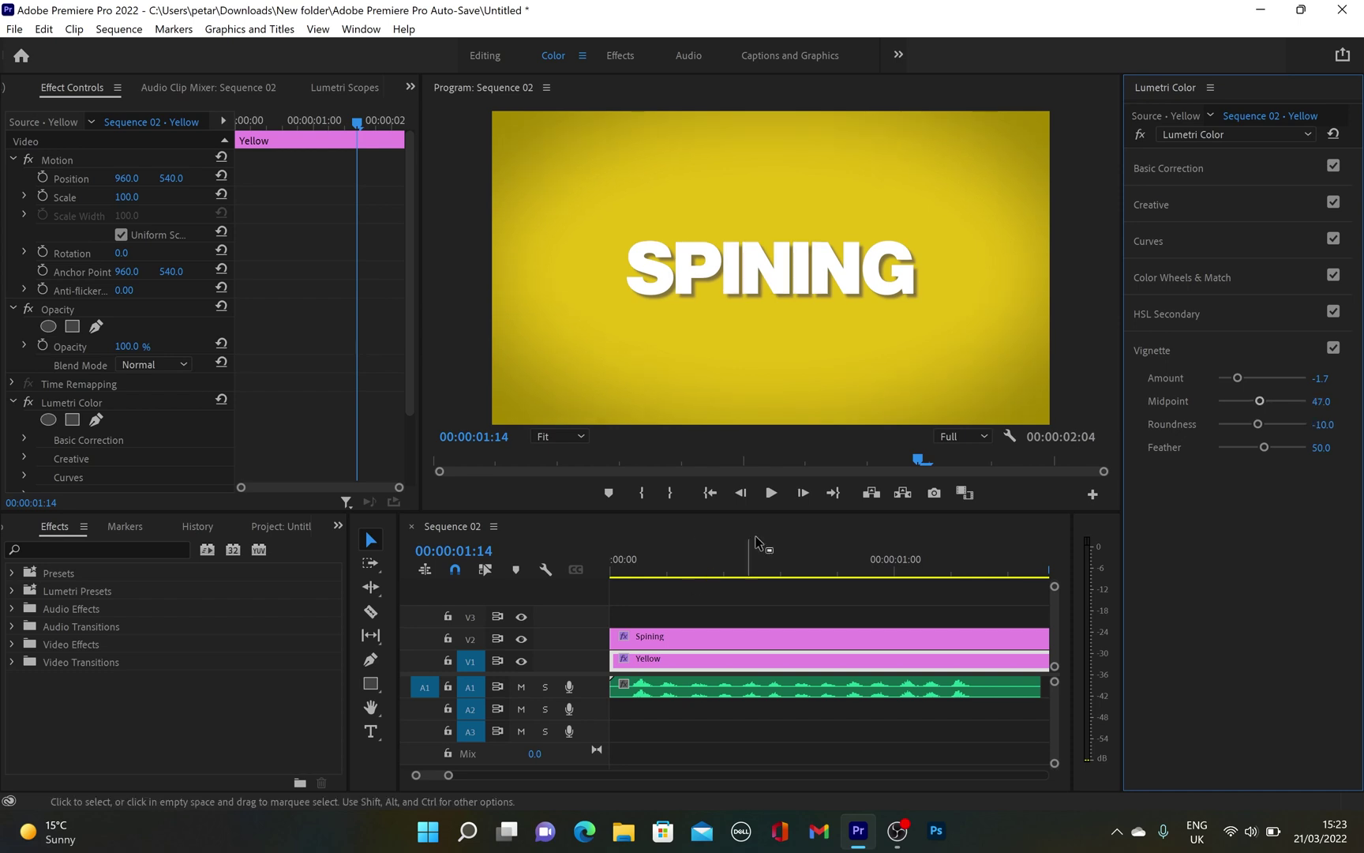
left_click(487, 55)
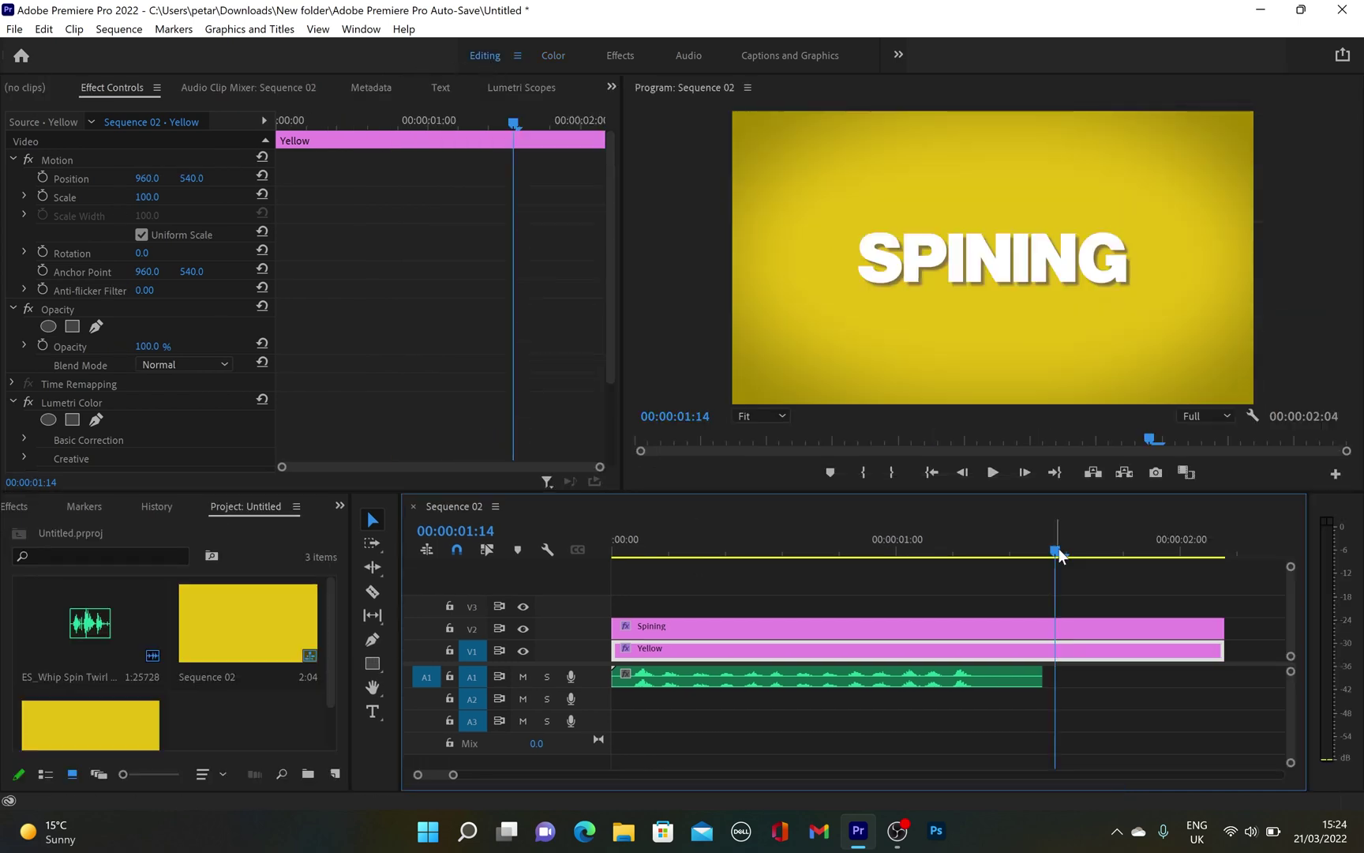